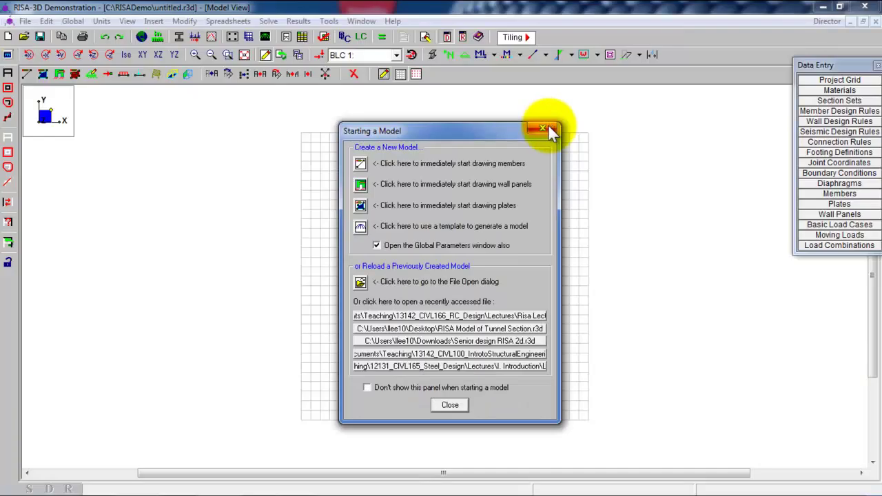
# Step: Dismiss the start-up dialog, move the data entry palette inward, and set the model title to "CIVL 166 One Way Slab Design" in the global parameters
pyautogui.click(547, 128)
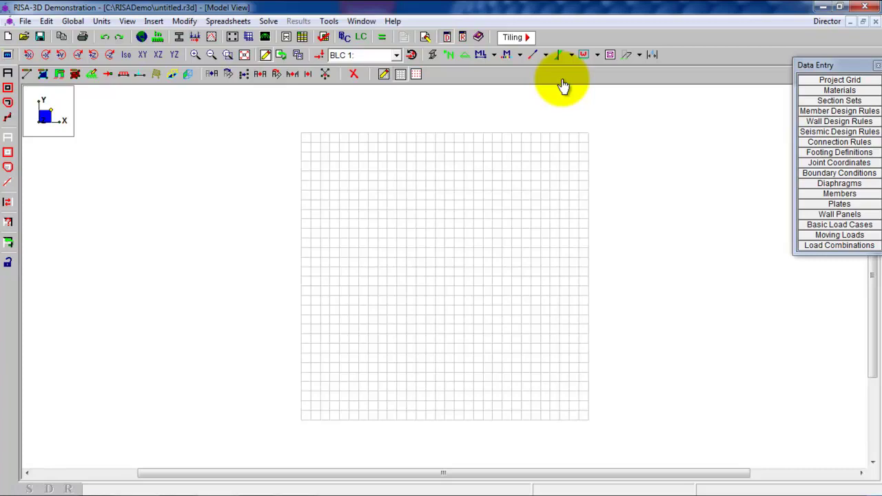
pyautogui.moveTo(842, 65); pyautogui.dragTo(764, 76)
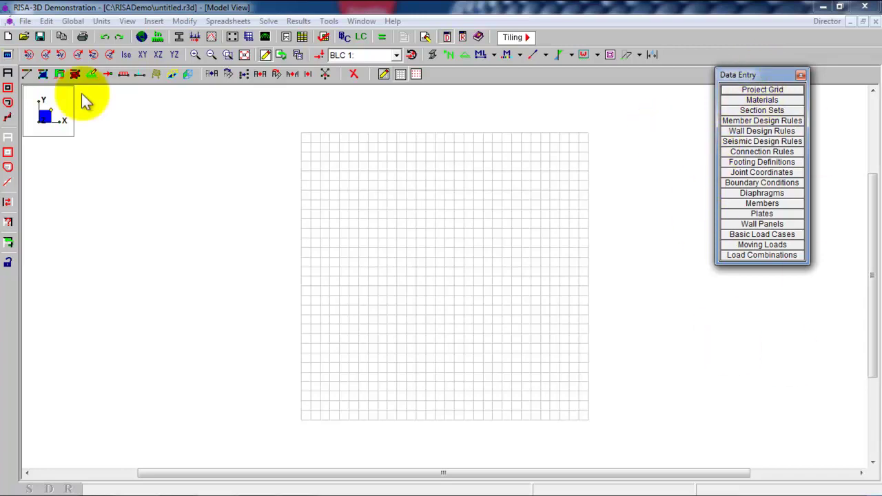
pyautogui.click(72, 21)
pyautogui.moveTo(515, 180); pyautogui.dragTo(385, 183)
pyautogui.write('CIVL 166 On')
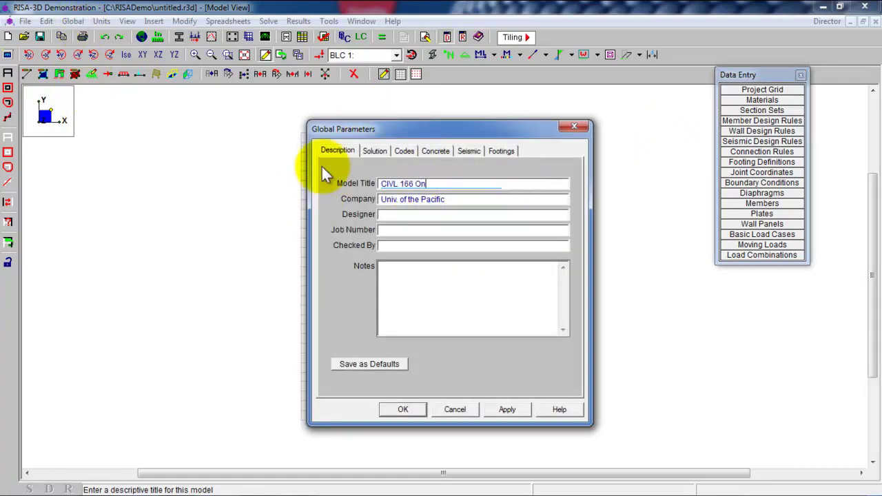
pyautogui.write('e Way Slab Design')
# Step: Review the solution settings and choose ACI 318-11 as the concrete design code
pyautogui.click(373, 153)
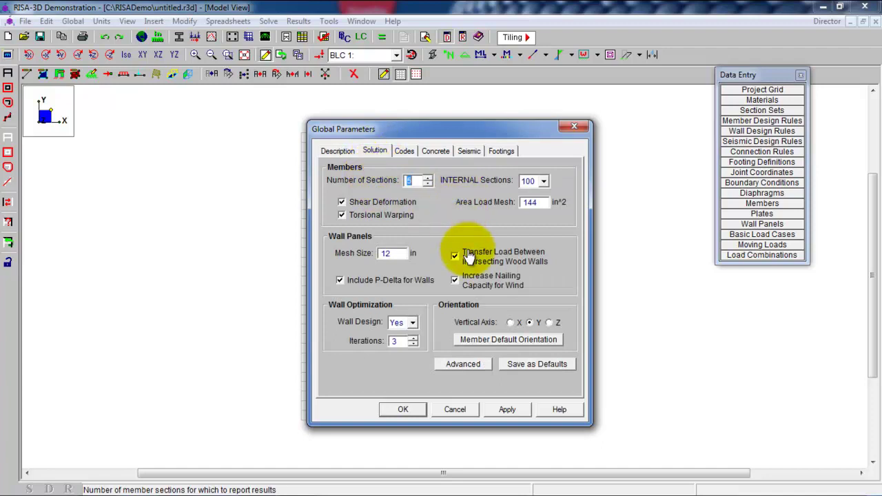
pyautogui.click(412, 152)
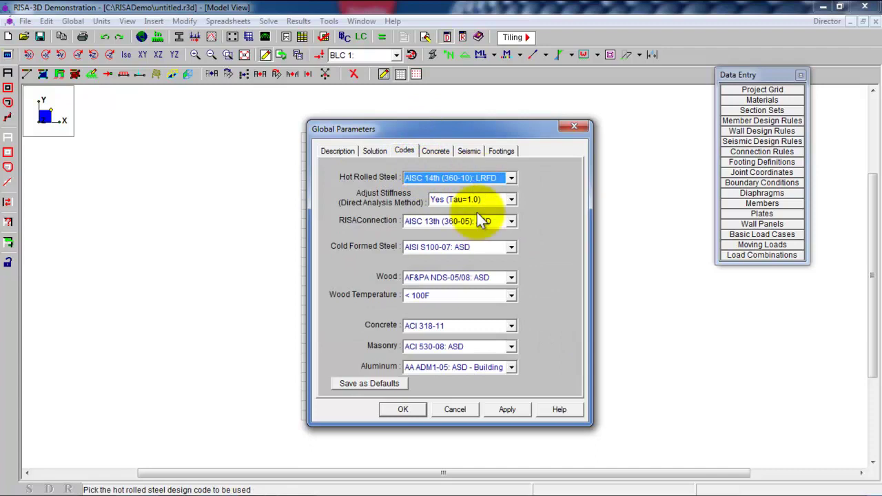
pyautogui.click(496, 325)
pyautogui.click(457, 325)
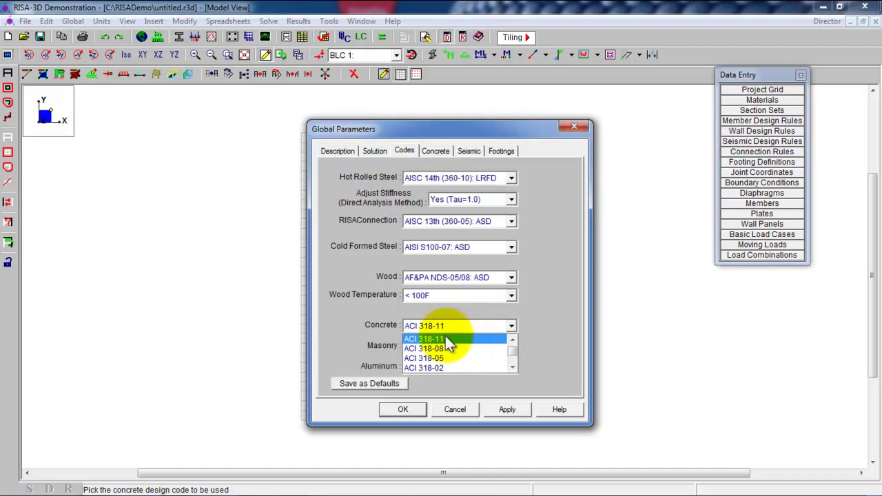
pyautogui.click(445, 338)
# Step: Choose ASTM A615 as the concrete rebar set and accept the global parameters
pyautogui.click(435, 151)
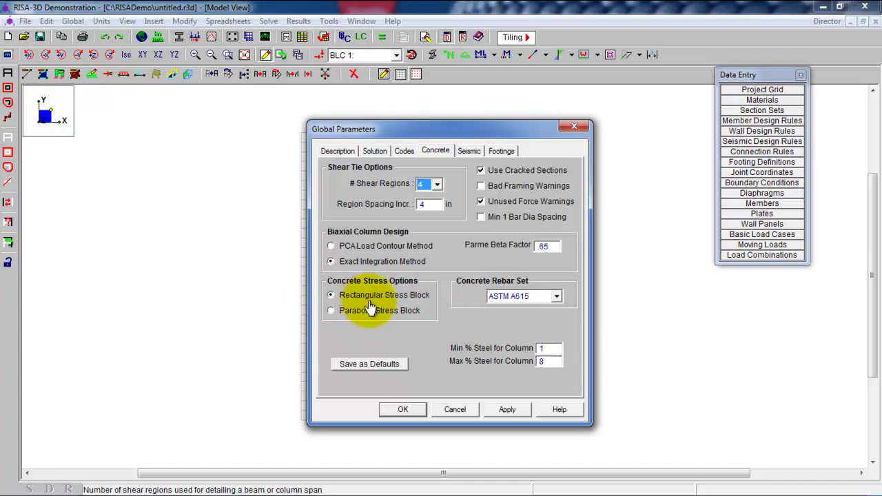
pyautogui.click(531, 294)
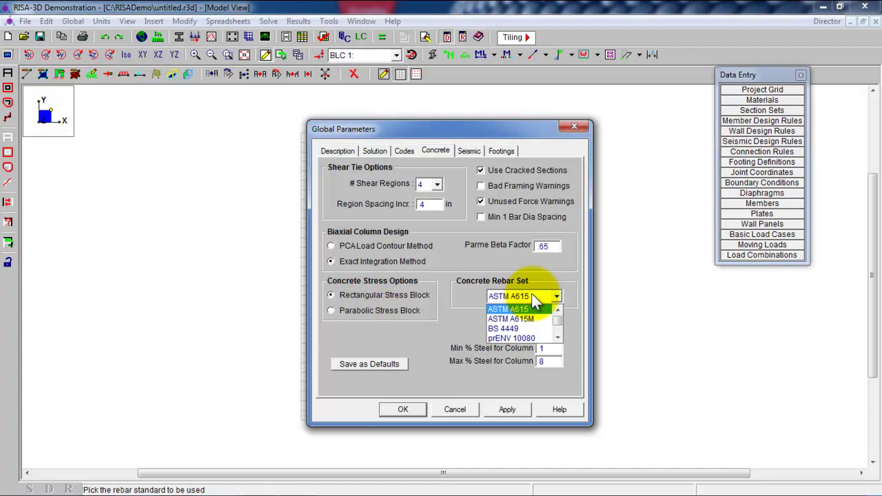
pyautogui.click(531, 293)
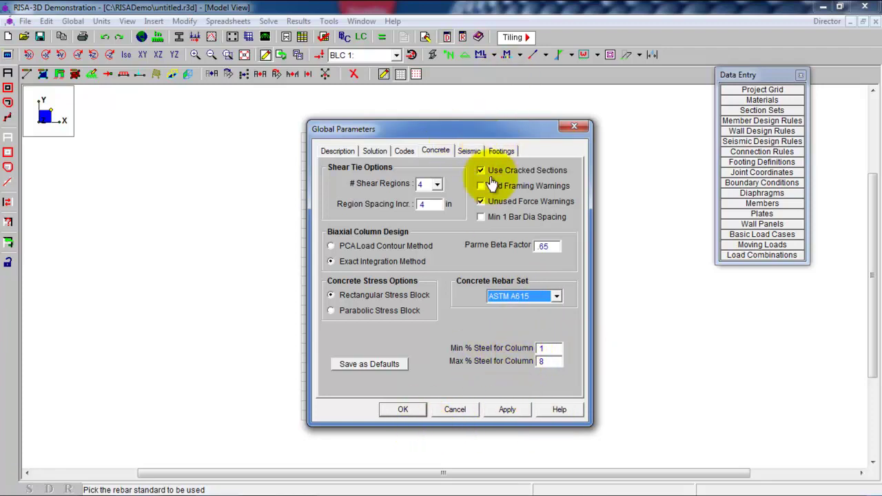
pyautogui.click(403, 410)
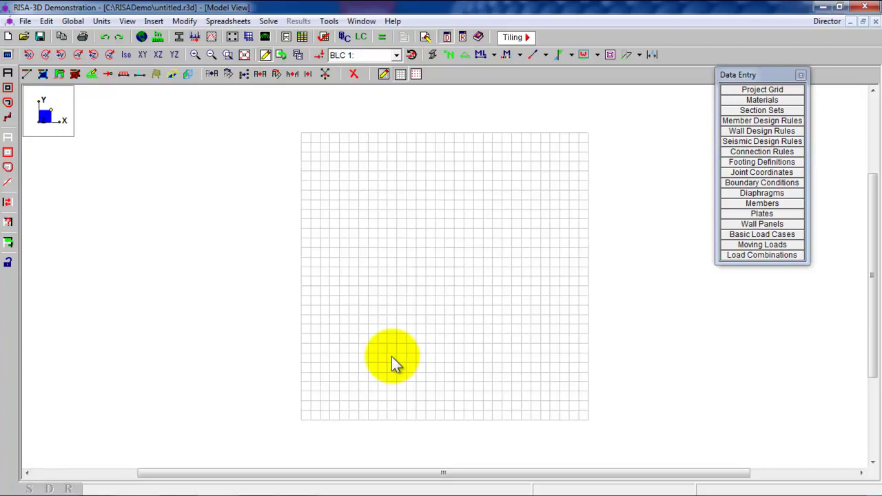
pyautogui.click(770, 90)
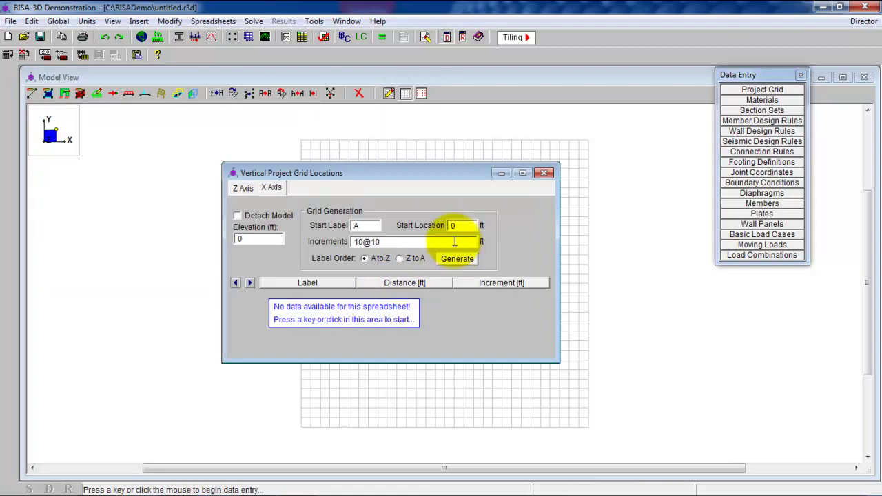
pyautogui.click(414, 241)
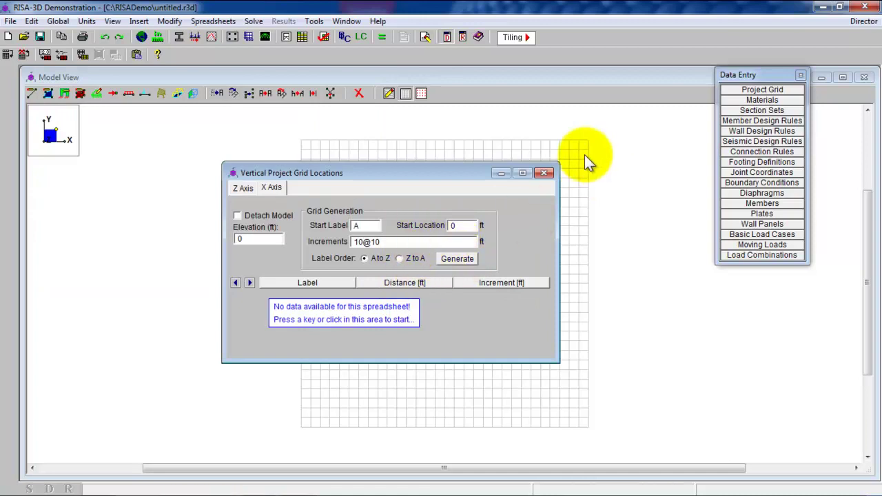
pyautogui.click(545, 171)
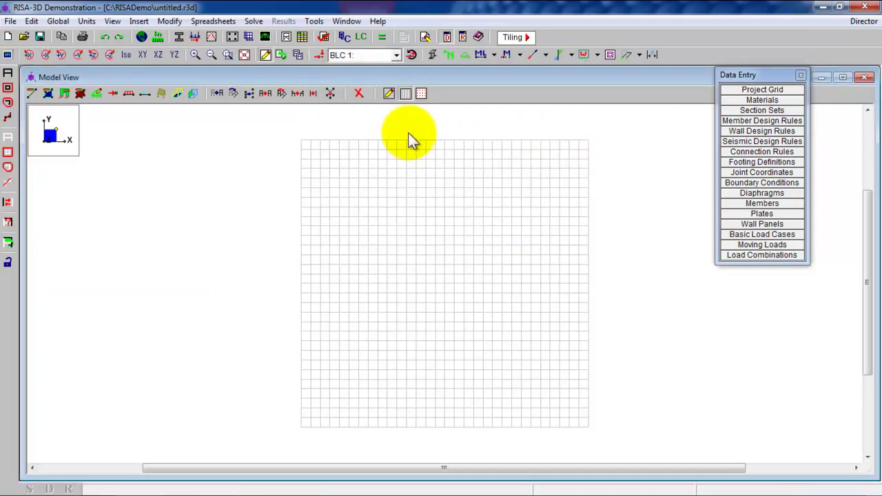
# Step: Define the XY drawing grid with rectangular increments of 6@10 ft along the X axis and 2@1 ft along the Y axis
pyautogui.click(389, 94)
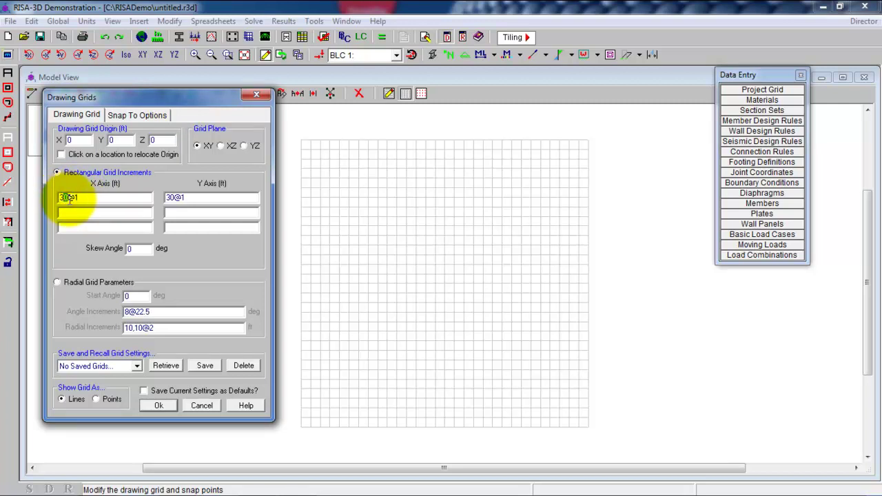
pyautogui.moveTo(66, 198); pyautogui.dragTo(80, 200)
pyautogui.moveTo(166, 198); pyautogui.dragTo(184, 198)
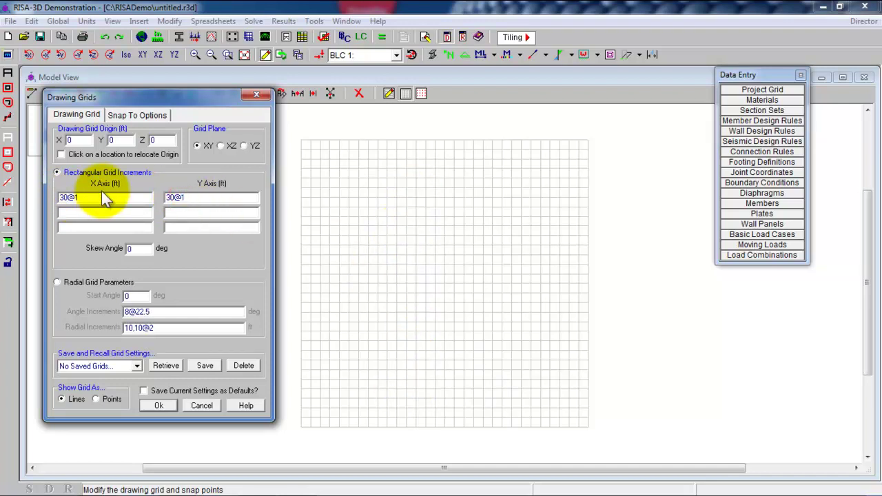
pyautogui.moveTo(99, 91)
pyautogui.mouseDown()
pyautogui.moveTo(236, 126)
pyautogui.moveTo(224, 119)
pyautogui.mouseUp()
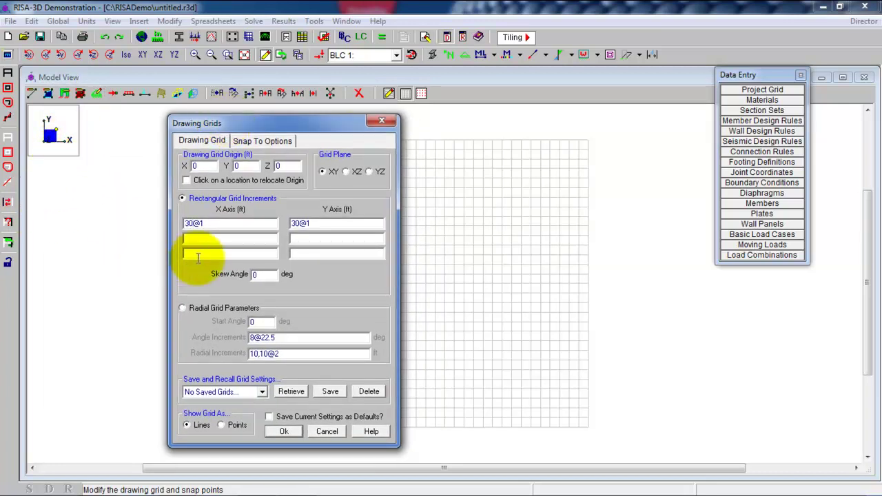
pyautogui.hotkey('shift', 'Home')
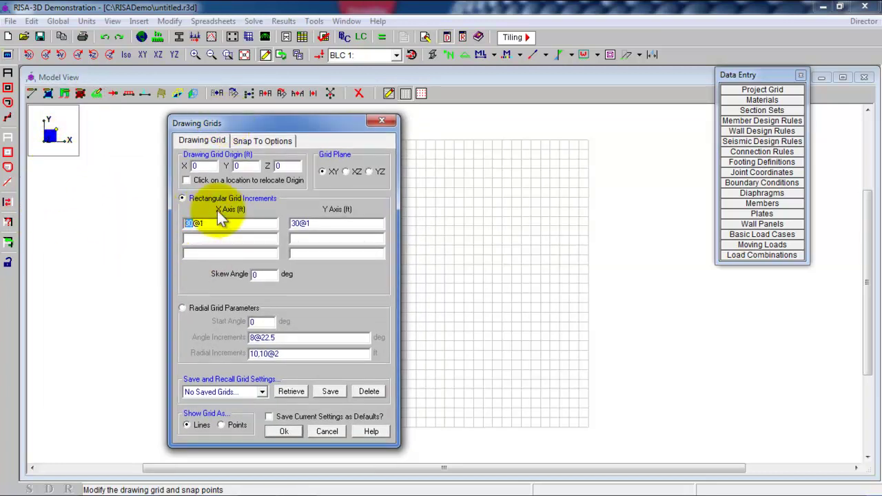
pyautogui.write('6')
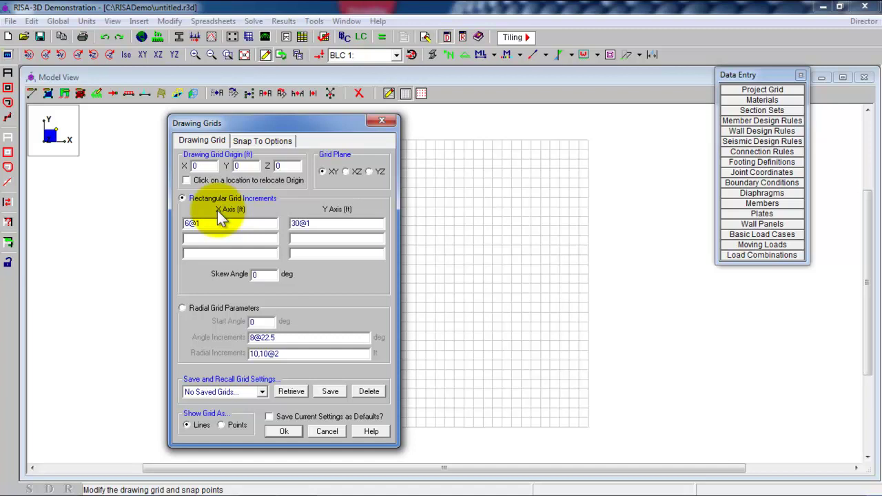
pyautogui.write('0')
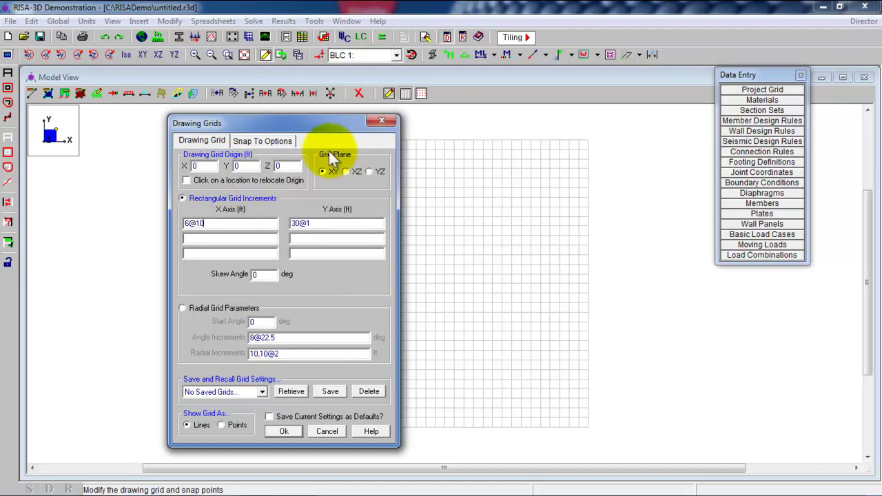
pyautogui.doubleClick(299, 222)
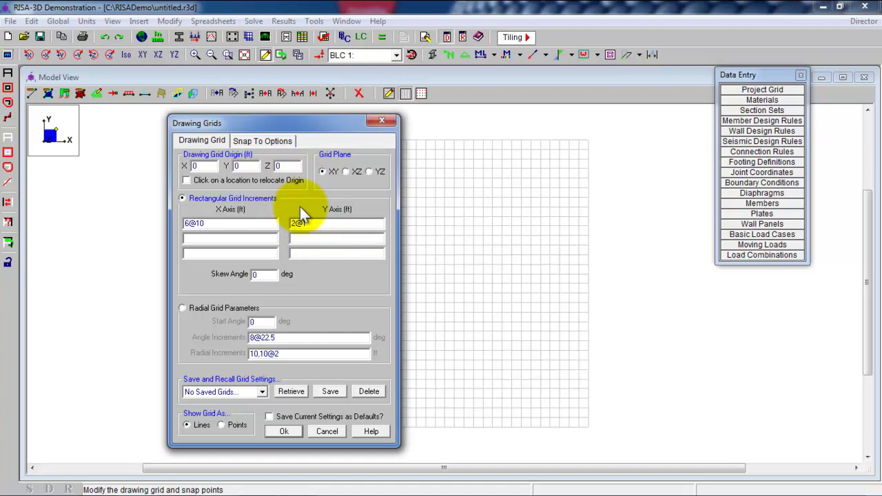
pyautogui.click(286, 430)
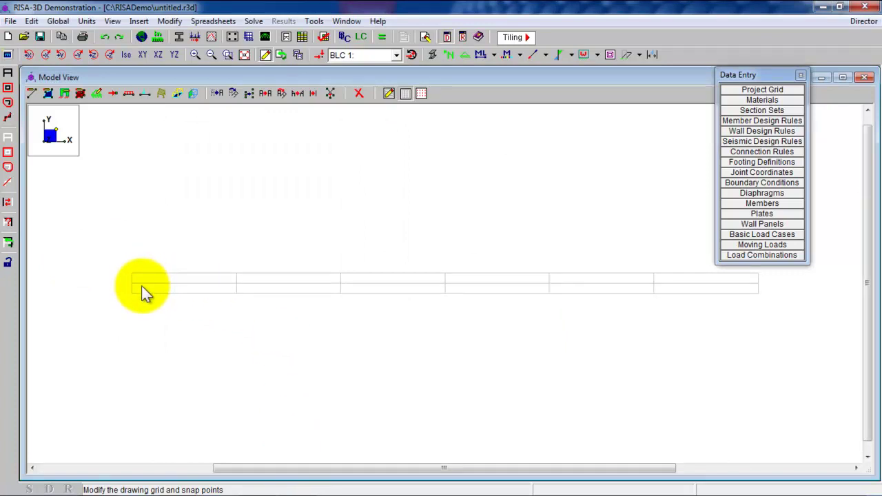
# Step: Open the concrete material properties, add a trial material row below Conc4000LW and delete that row
pyautogui.click(761, 100)
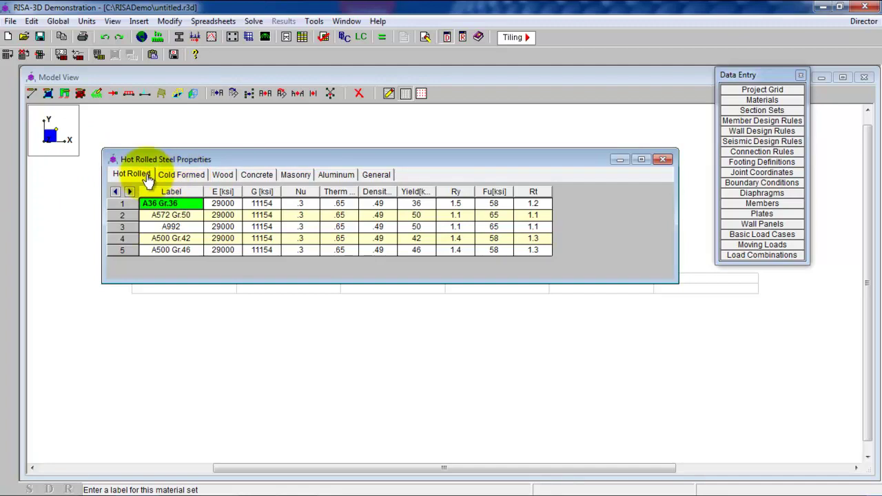
pyautogui.click(259, 176)
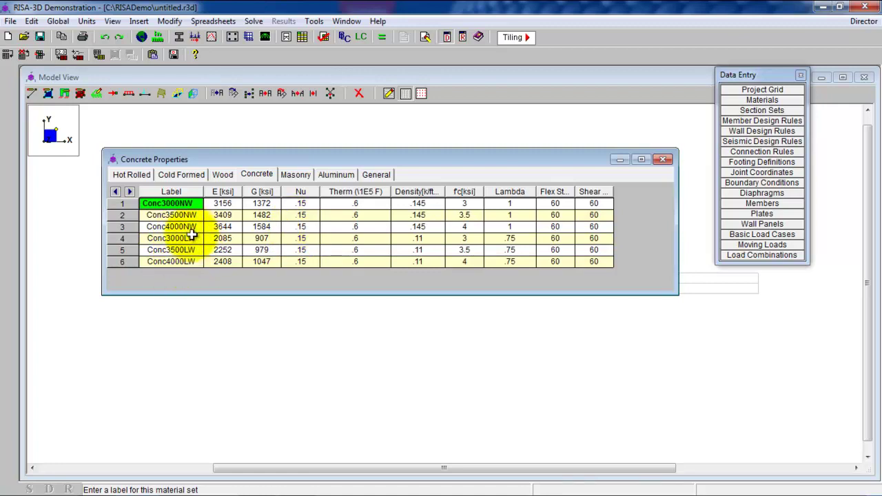
pyautogui.click(193, 264)
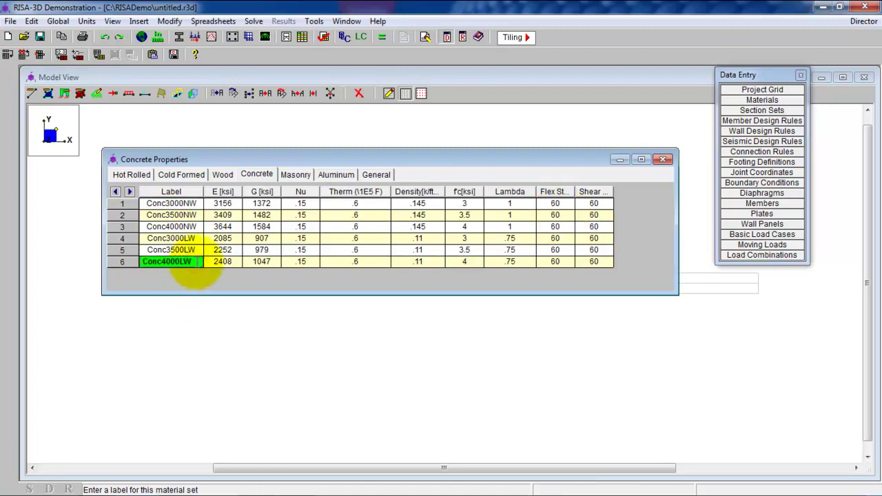
pyautogui.press('Down')
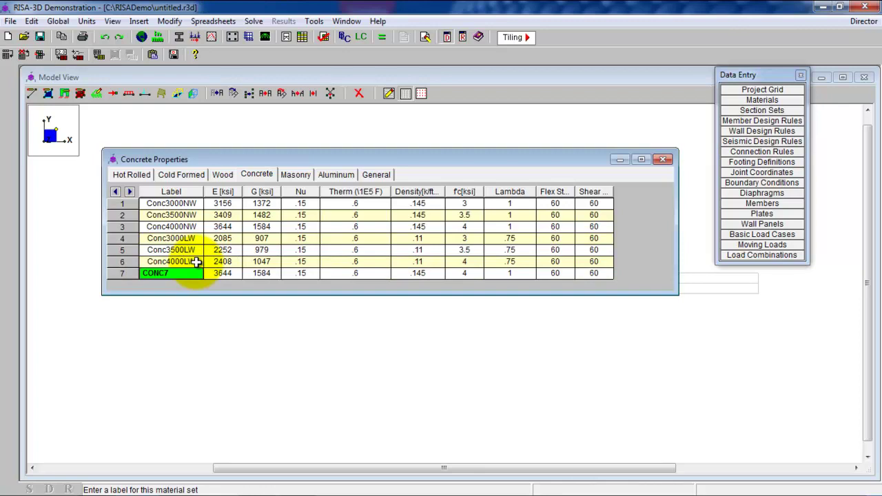
pyautogui.click(126, 273)
pyautogui.rightClick(128, 274)
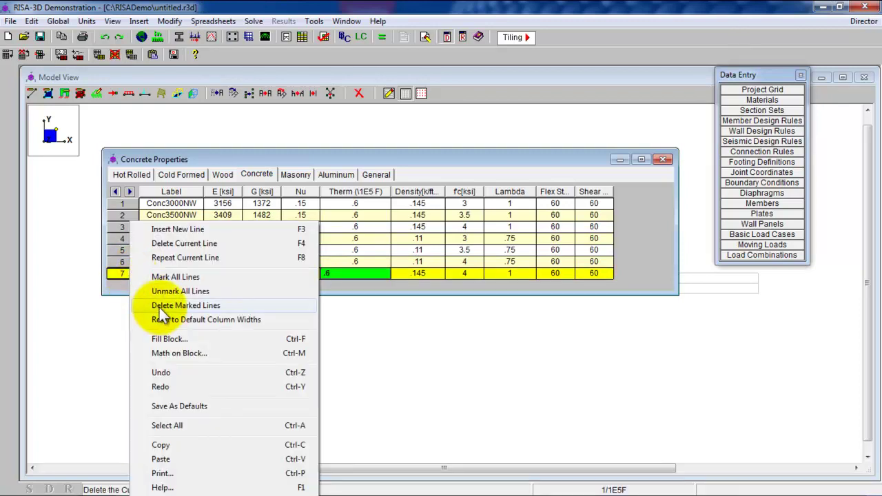
pyautogui.click(165, 305)
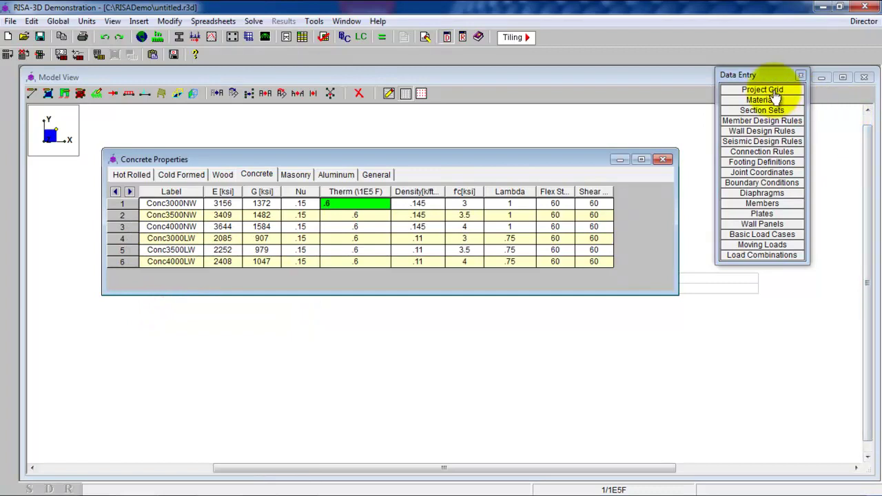
# Step: Label the first concrete section set "OneWay"
pyautogui.click(774, 98)
pyautogui.click(748, 110)
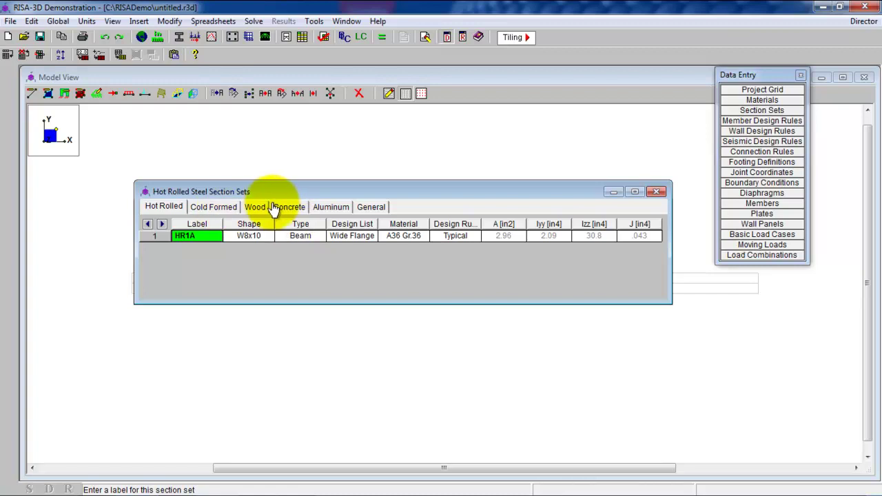
pyautogui.click(279, 206)
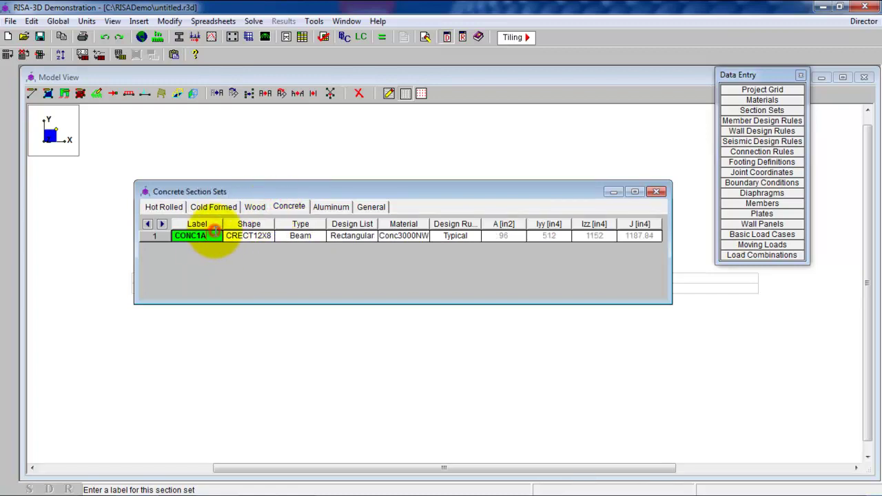
pyautogui.press('BackSpace')
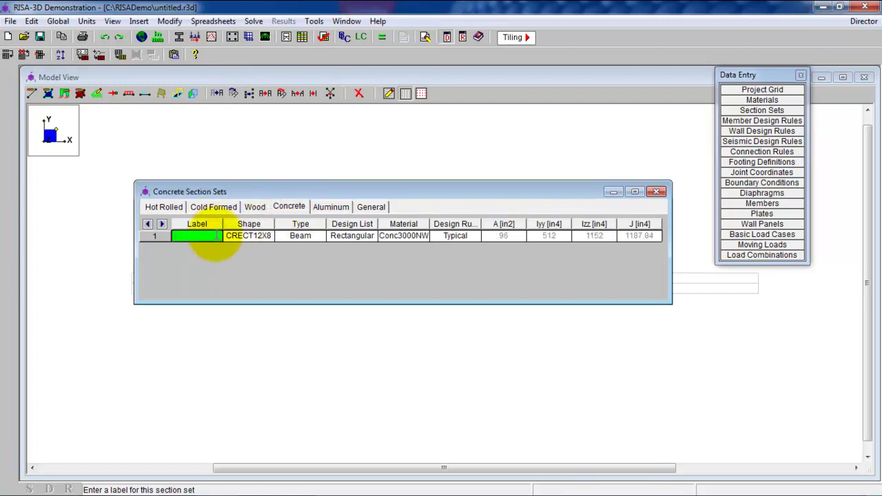
pyautogui.write('OneWay')
pyautogui.click(248, 259)
pyautogui.click(248, 235)
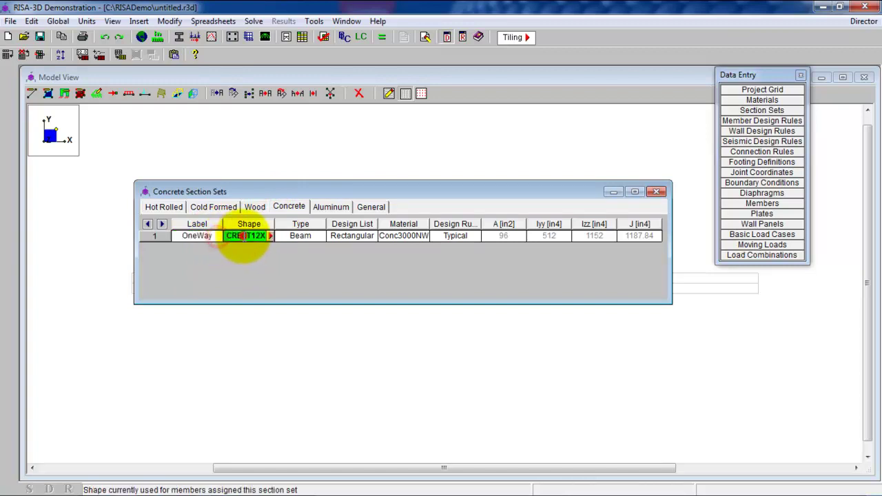
pyautogui.click(268, 235)
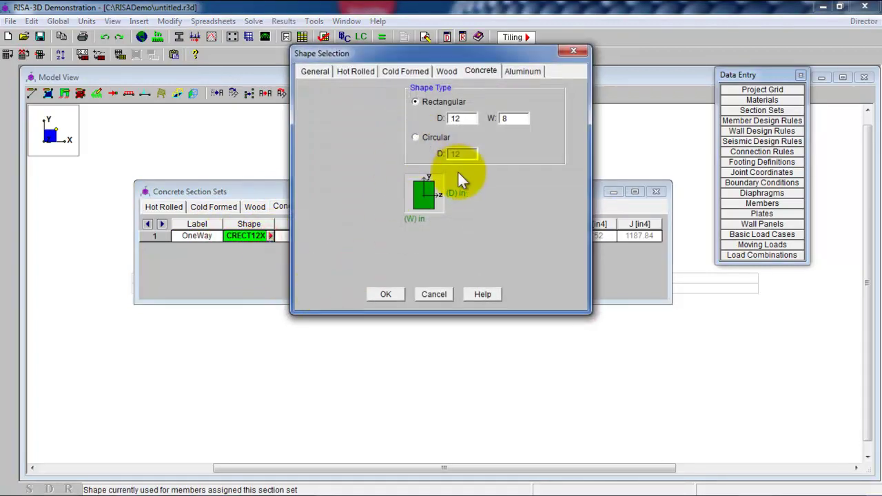
pyautogui.doubleClick(502, 119)
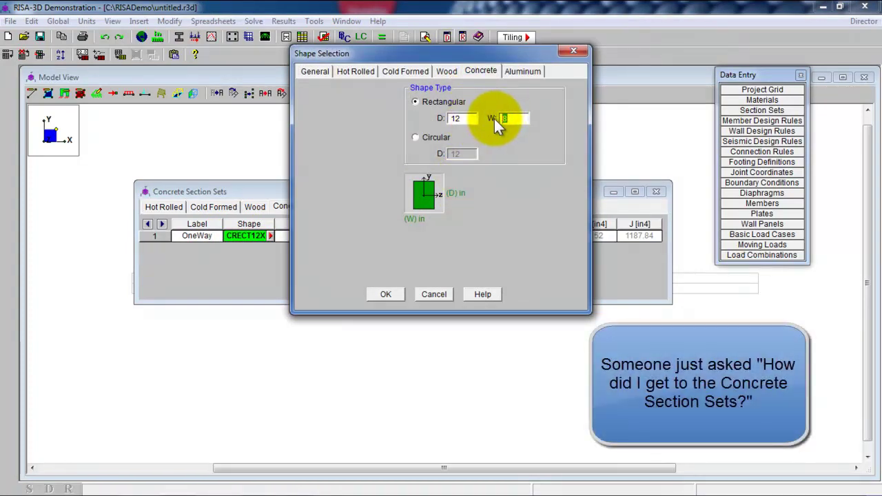
pyautogui.click(435, 293)
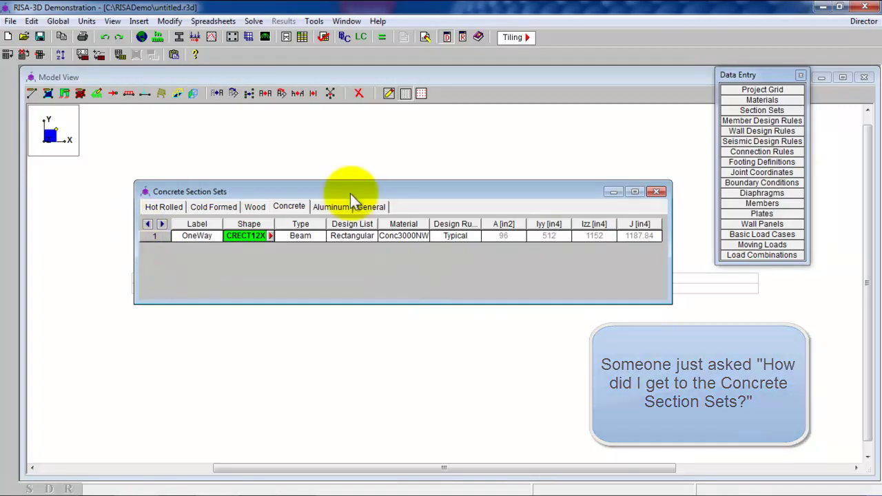
pyautogui.click(657, 191)
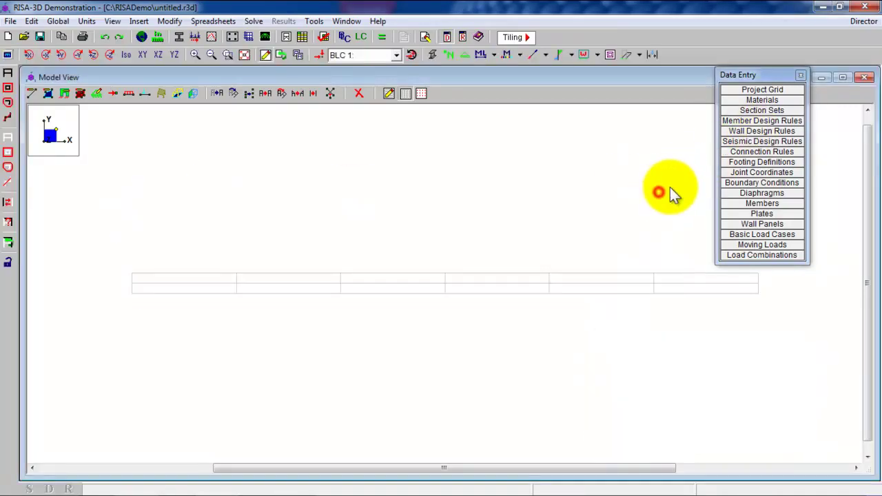
# Step: Set the OneWay concrete section set's shape to a rectangle with depth 6 in and width 12 in
pyautogui.click(761, 110)
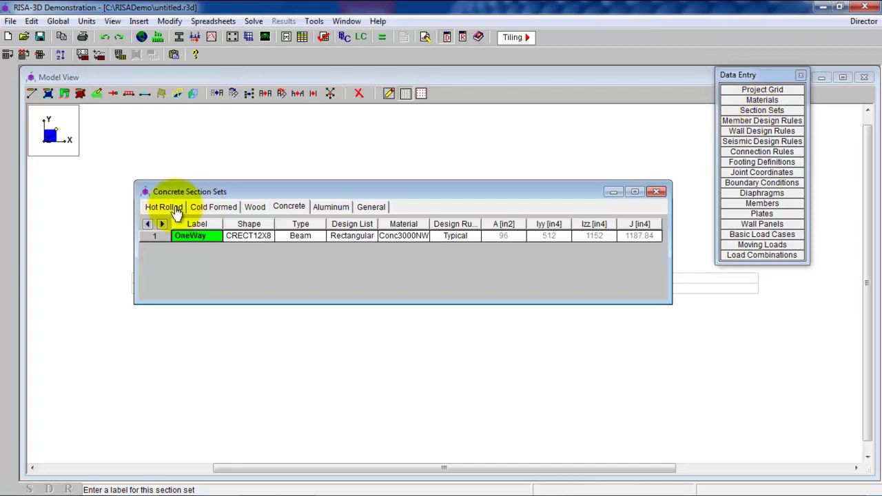
pyautogui.click(287, 208)
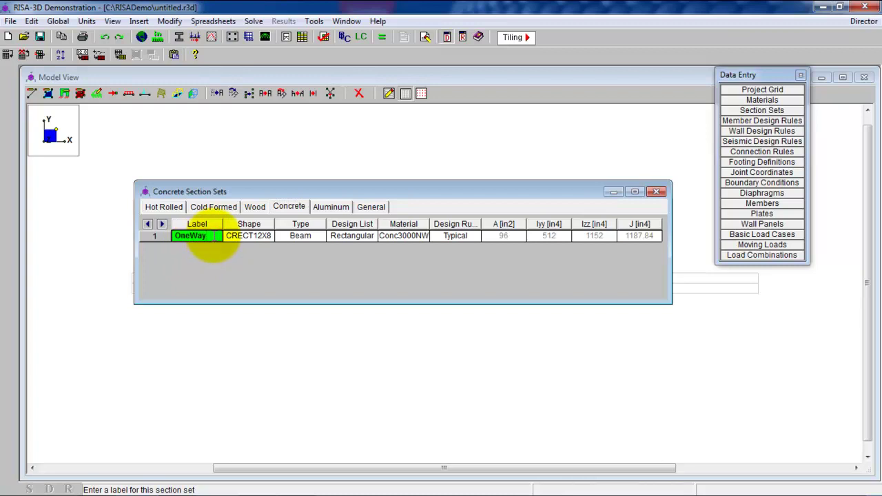
pyautogui.click(248, 236)
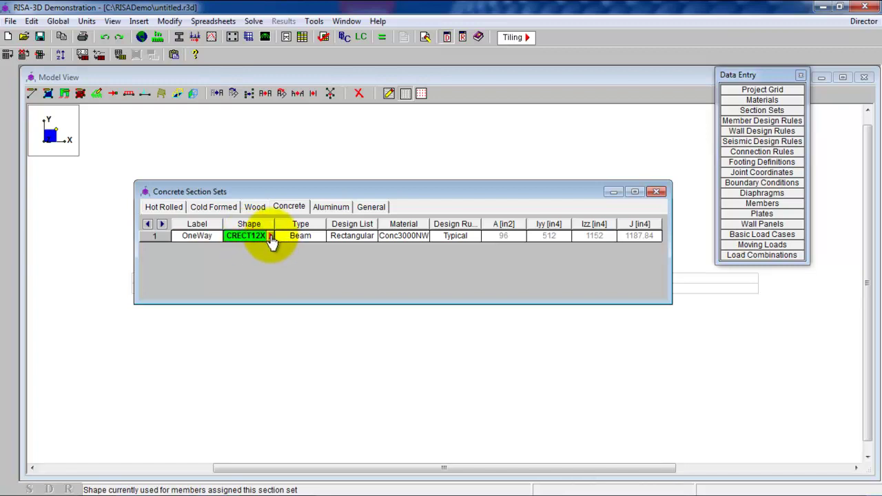
pyautogui.click(270, 235)
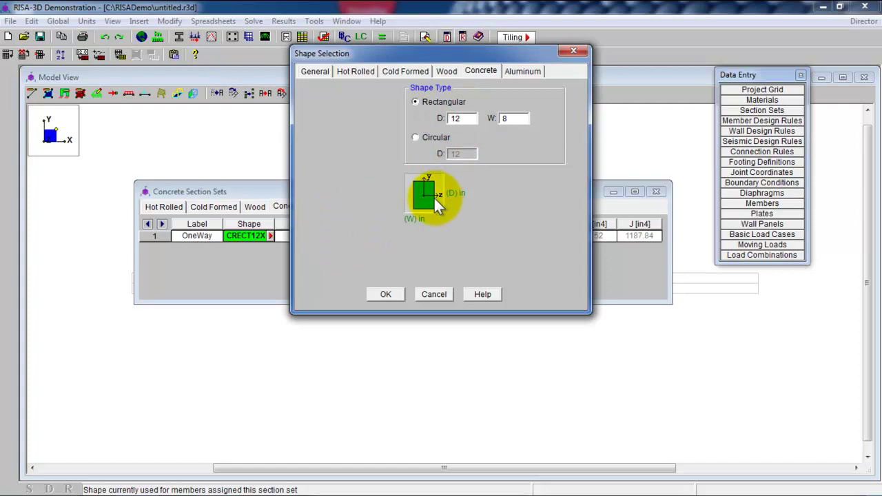
pyautogui.doubleClick(515, 119)
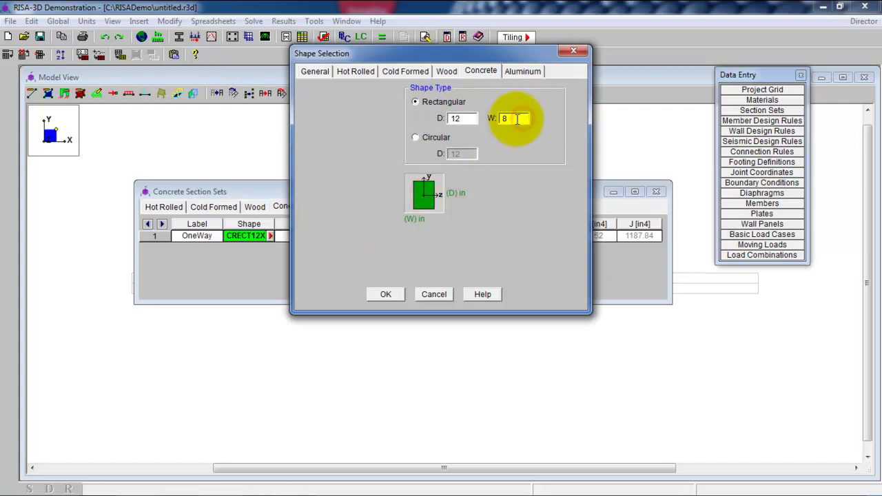
pyautogui.write('12')
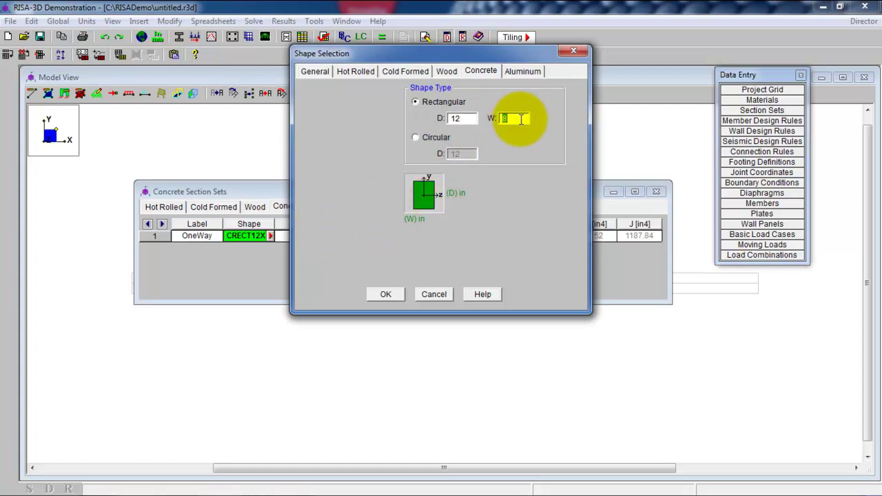
pyautogui.doubleClick(457, 119)
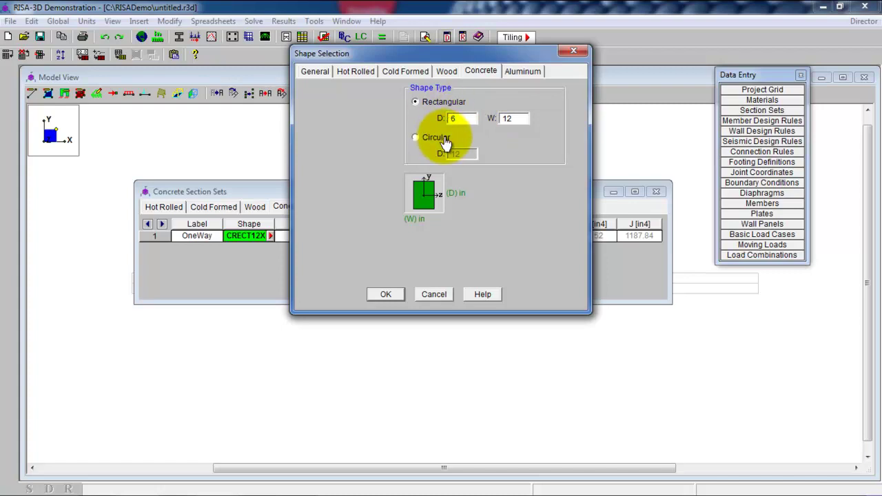
pyautogui.click(386, 295)
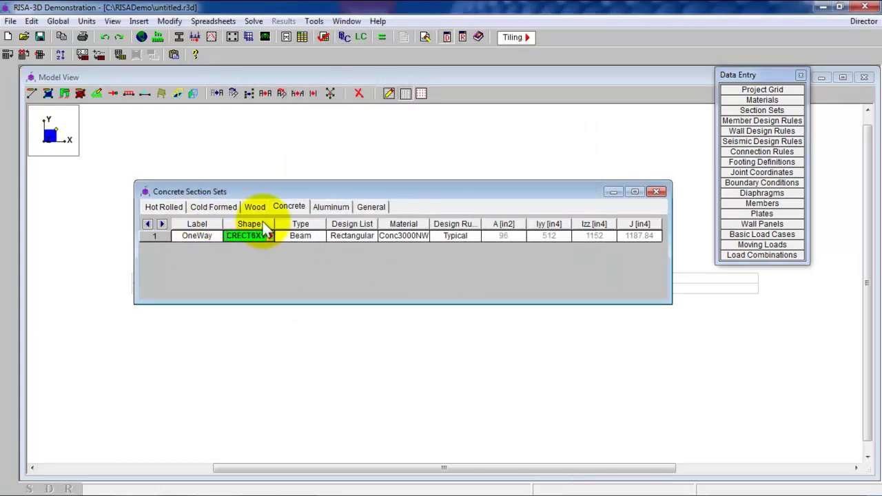
pyautogui.moveTo(275, 231); pyautogui.dragTo(289, 232)
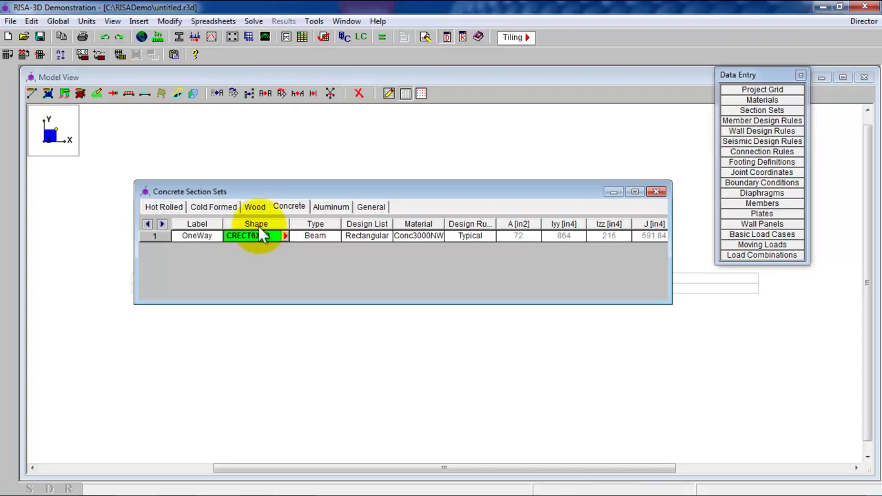
# Step: Set the OneWay section set's member type to Beam and its design list to Rectangular
pyautogui.click(313, 235)
pyautogui.click(308, 252)
pyautogui.click(379, 233)
pyautogui.click(380, 233)
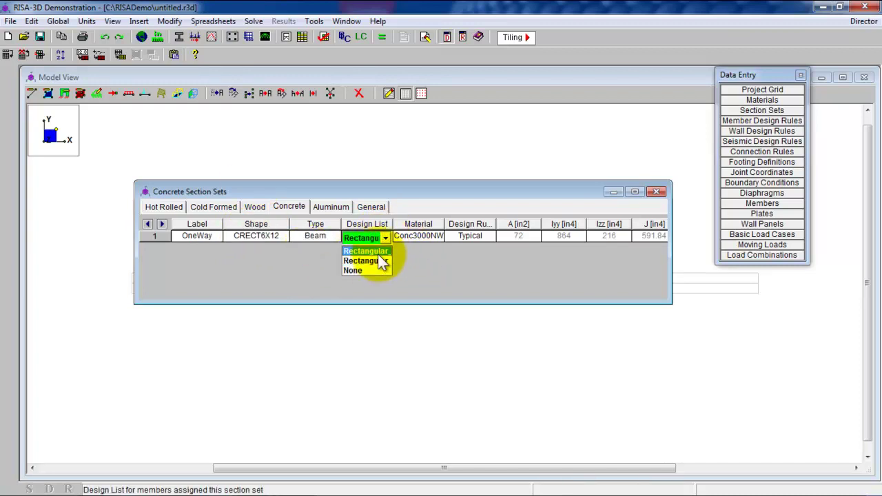
pyautogui.click(378, 257)
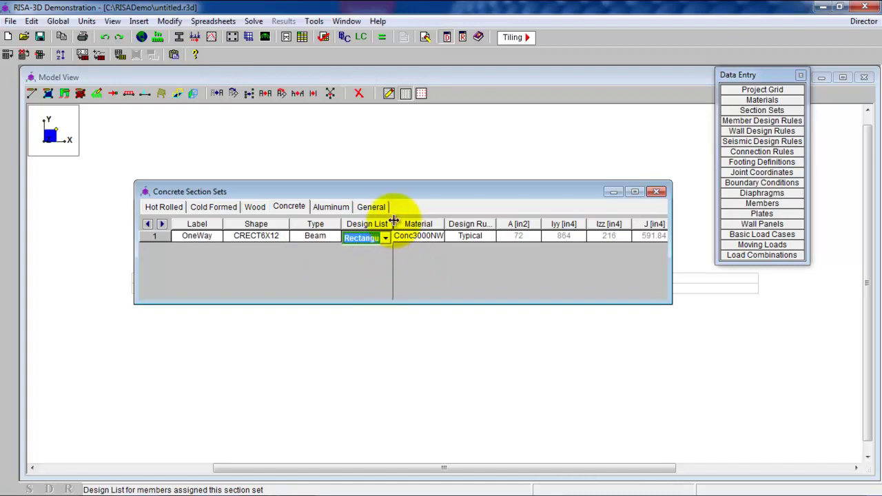
pyautogui.moveTo(392, 224); pyautogui.dragTo(435, 224)
pyautogui.click(417, 239)
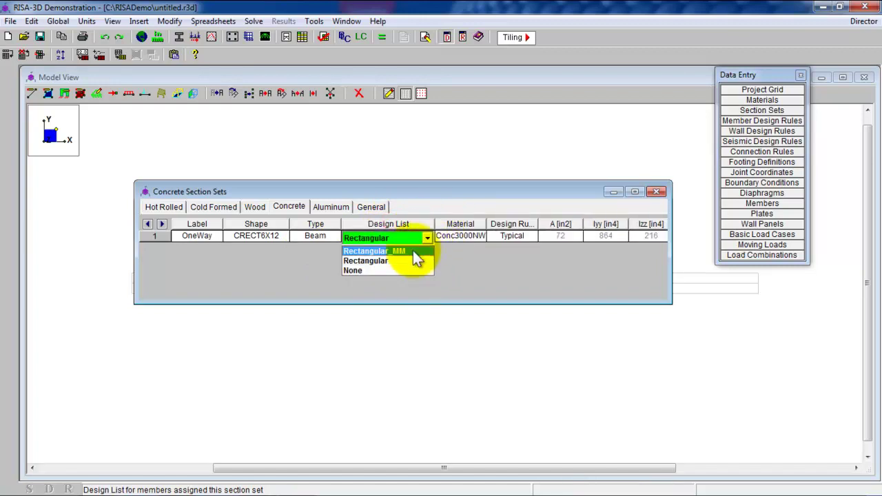
pyautogui.click(406, 261)
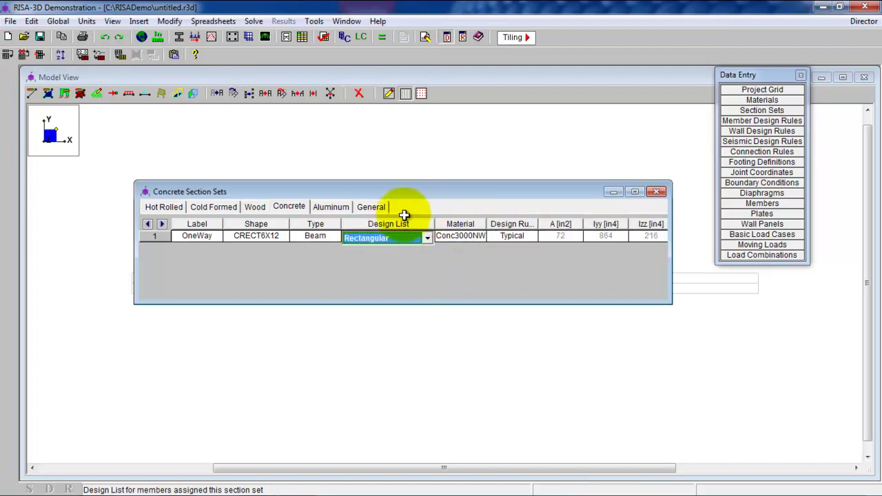
pyautogui.moveTo(433, 224); pyautogui.dragTo(403, 224)
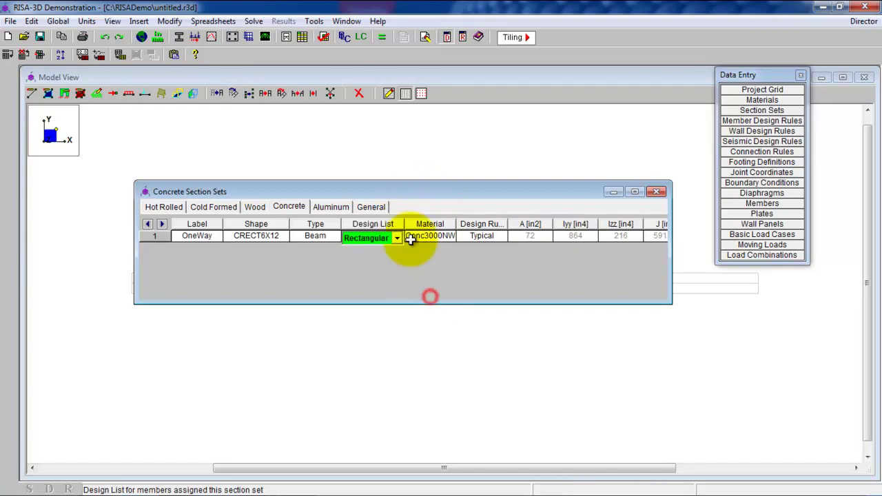
# Step: Assign the Conc4000NW material to the OneWay section set and narrow the design list and material columns
pyautogui.click(446, 239)
pyautogui.click(449, 238)
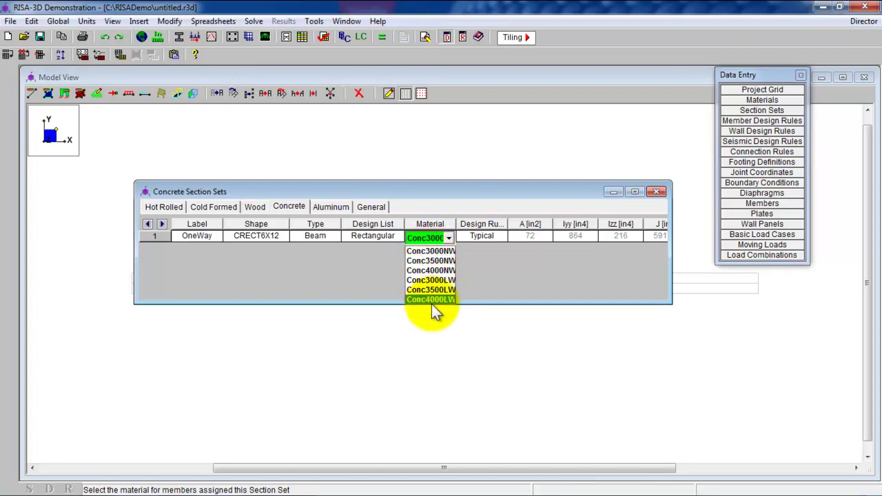
pyautogui.click(444, 271)
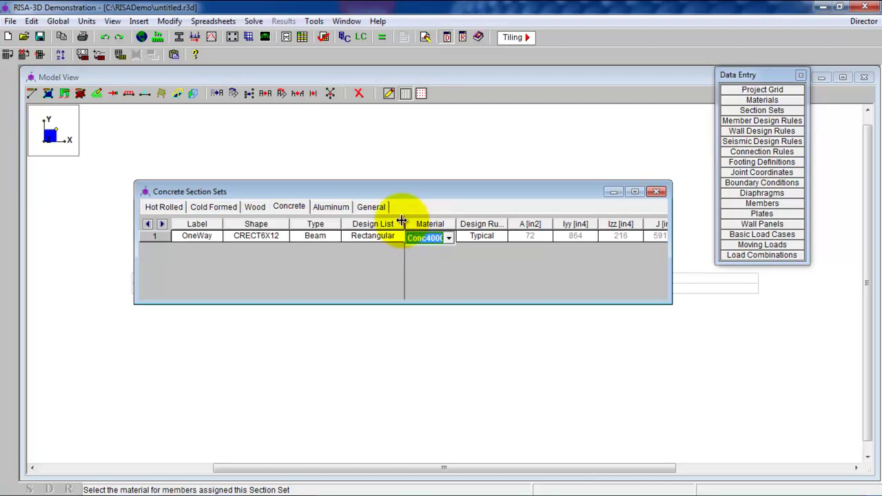
pyautogui.doubleClick(403, 221)
pyautogui.moveTo(451, 224); pyautogui.dragTo(417, 225)
# Step: Choose Typical as the OneWay section set's design rule and close the concrete section sets
pyautogui.click(463, 239)
pyautogui.click(463, 239)
pyautogui.click(454, 248)
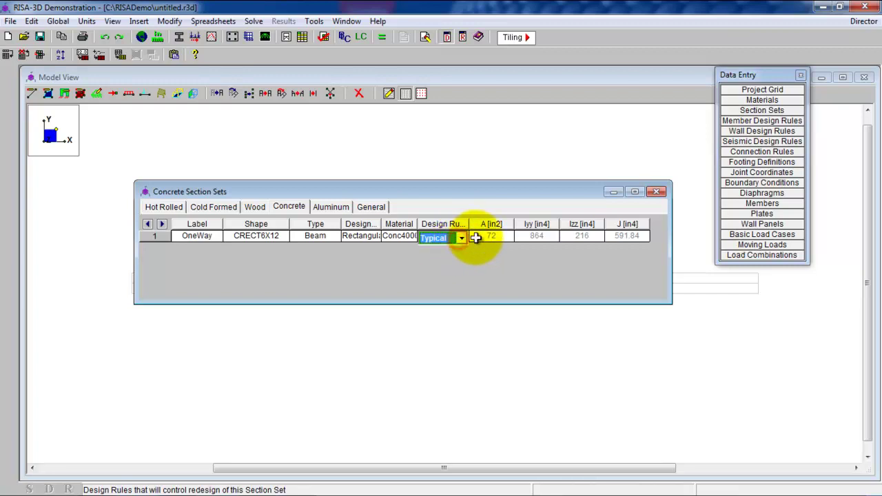
pyautogui.click(543, 274)
pyautogui.click(403, 238)
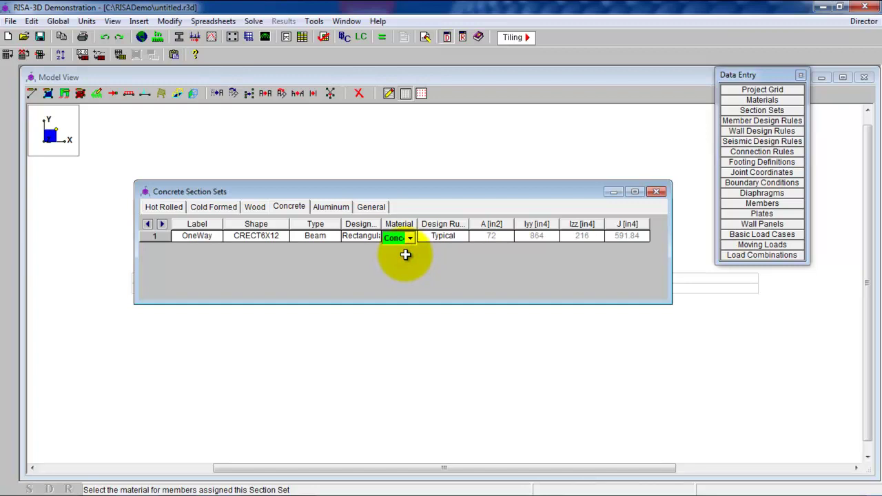
pyautogui.click(663, 194)
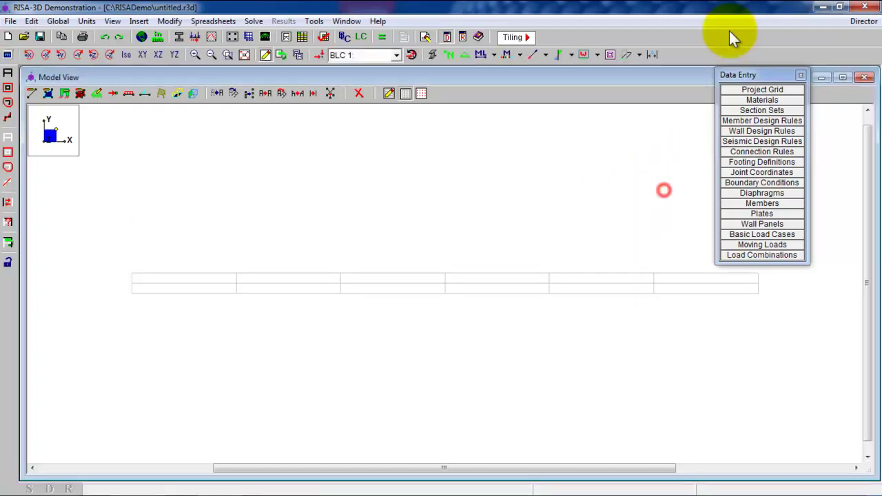
# Step: In the Typical member design rule, set max depth to 10 in, min depth to 4 in, and both max and min width to 12 in
pyautogui.click(764, 121)
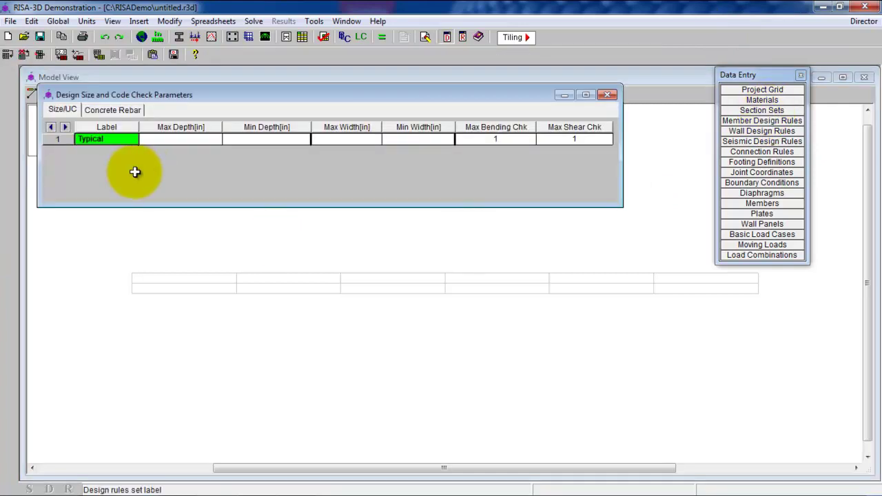
pyautogui.click(122, 142)
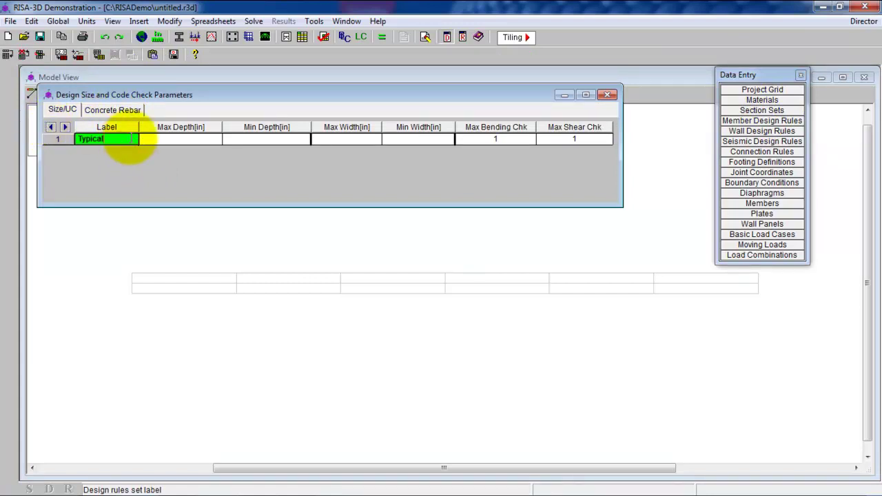
pyautogui.click(196, 139)
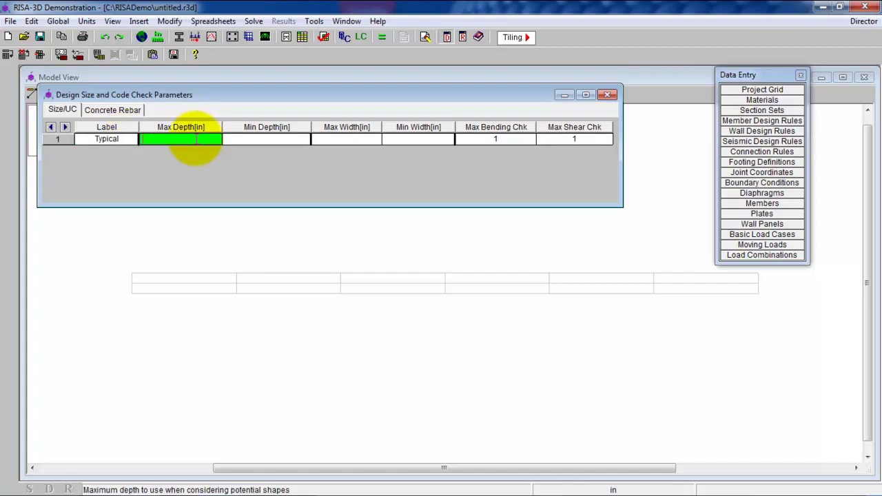
pyautogui.write('10')
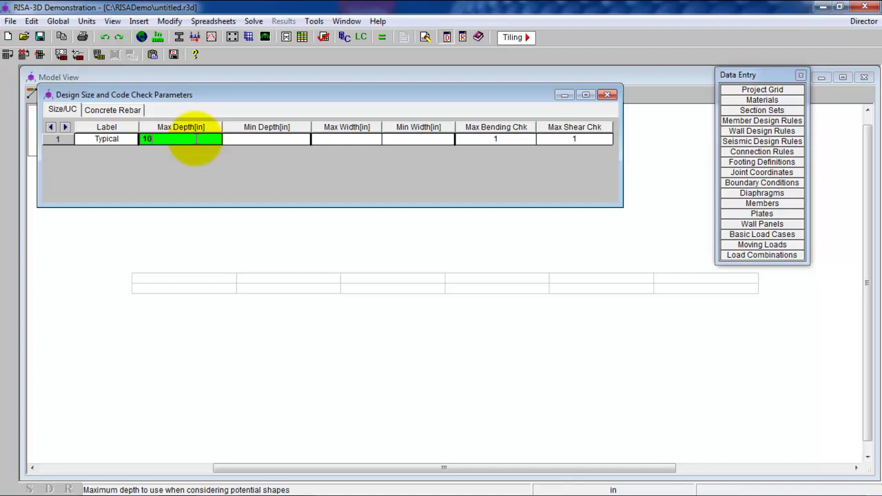
pyautogui.click(256, 138)
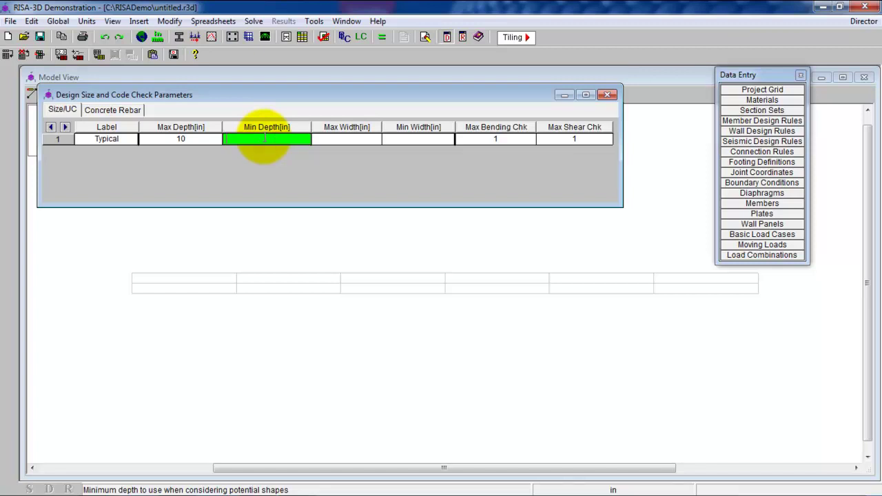
pyautogui.write('4')
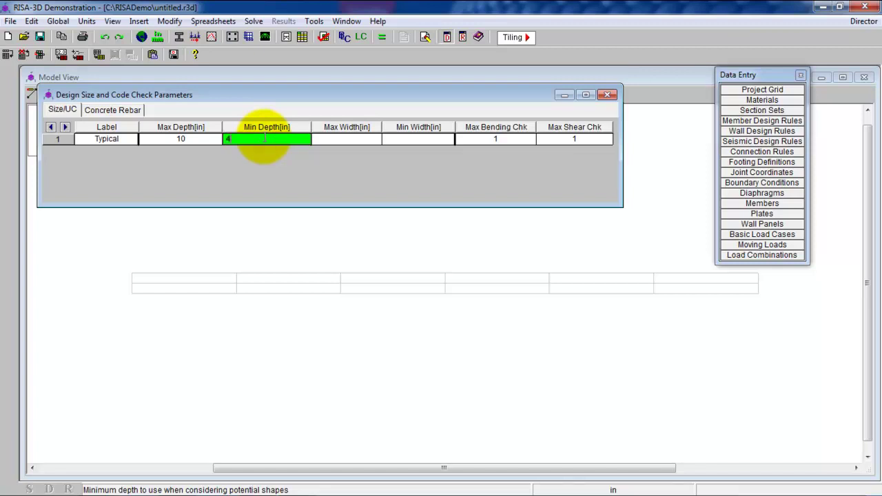
pyautogui.click(366, 141)
pyautogui.write('12')
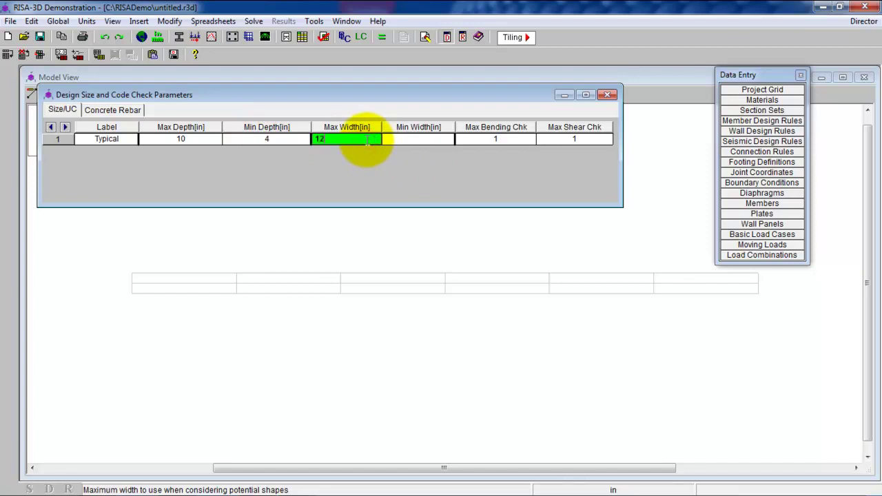
pyautogui.click(406, 138)
pyautogui.write('12')
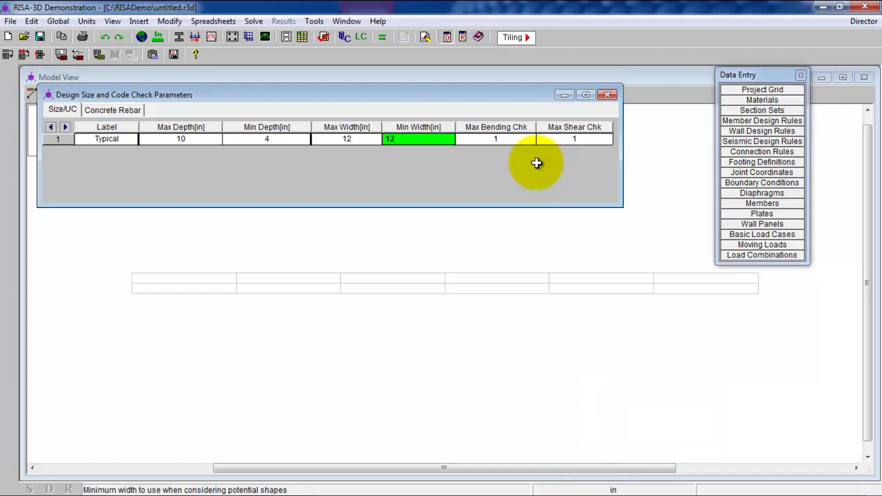
# Step: Set the Typical rule's concrete rebar limits to a #3 minimum and a #6 maximum flexural bar
pyautogui.click(115, 109)
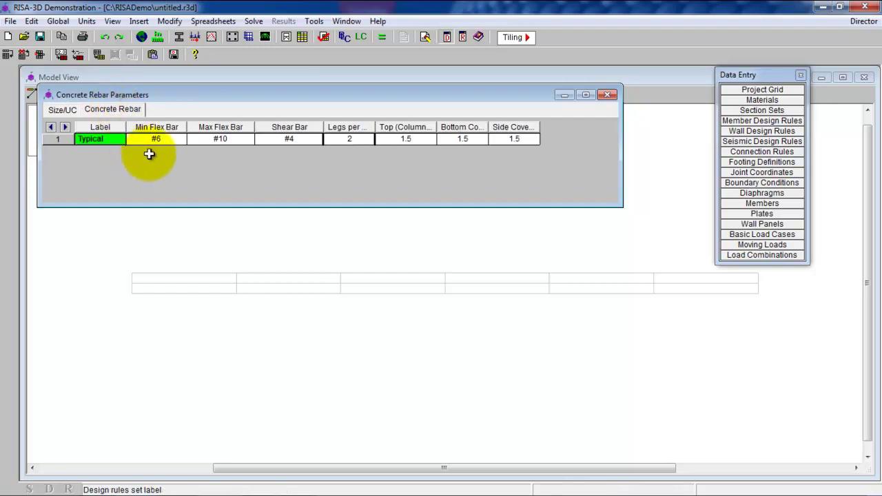
pyautogui.click(99, 137)
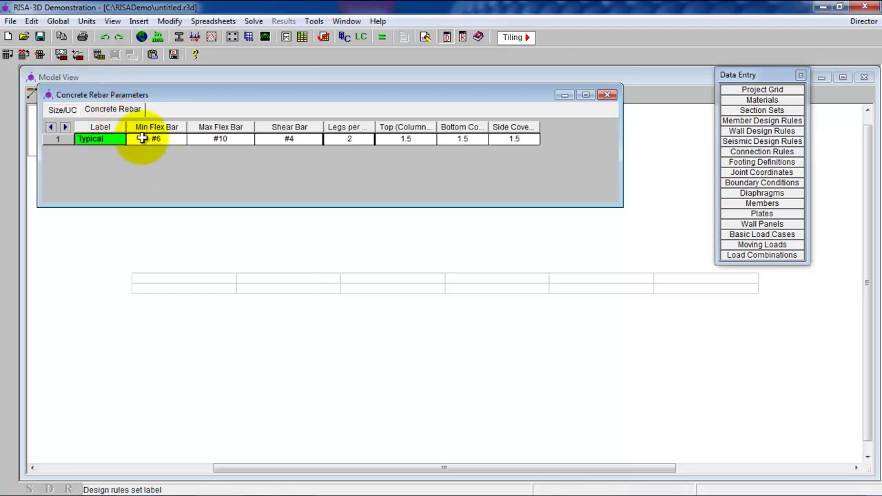
pyautogui.click(141, 138)
pyautogui.click(178, 140)
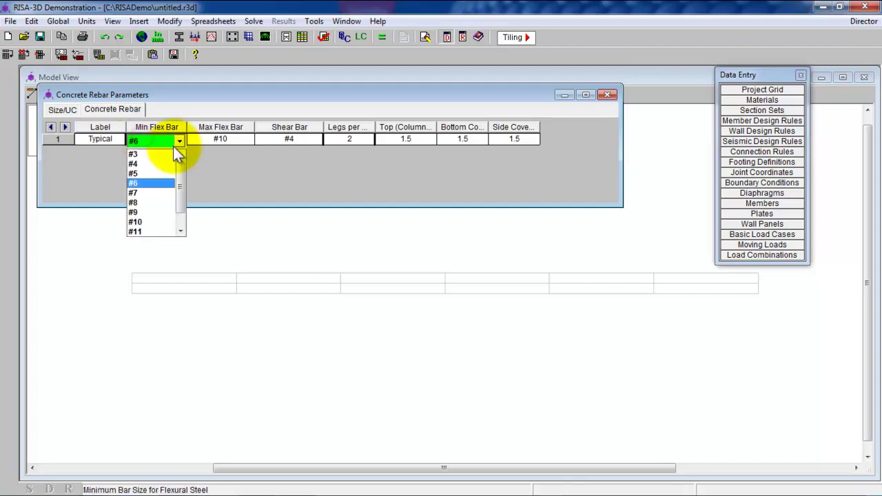
pyautogui.click(156, 155)
pyautogui.click(244, 140)
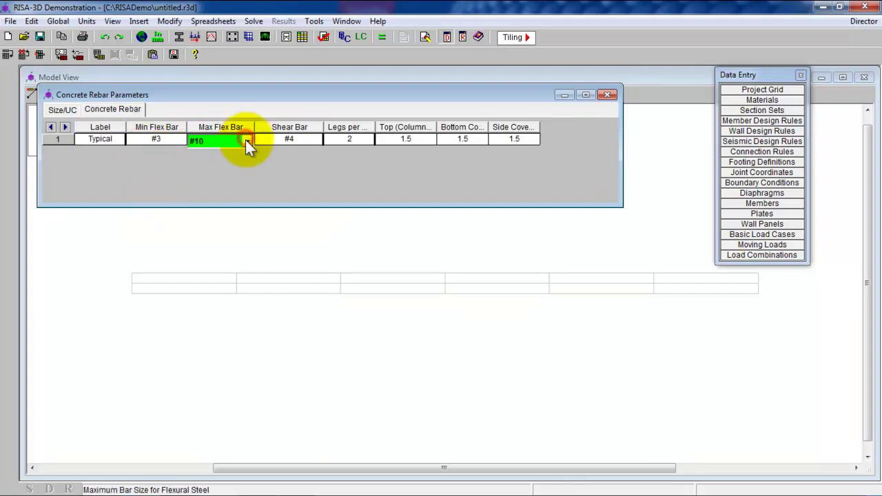
pyautogui.click(246, 140)
pyautogui.click(231, 165)
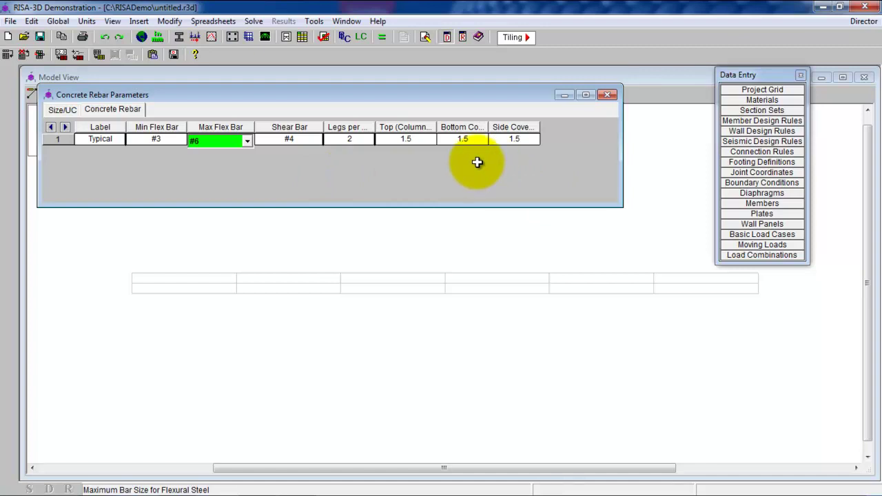
# Step: Check the top, bottom and side reinforcing cover of the Typical rule and close the member design rules
pyautogui.click(417, 140)
pyautogui.click(463, 136)
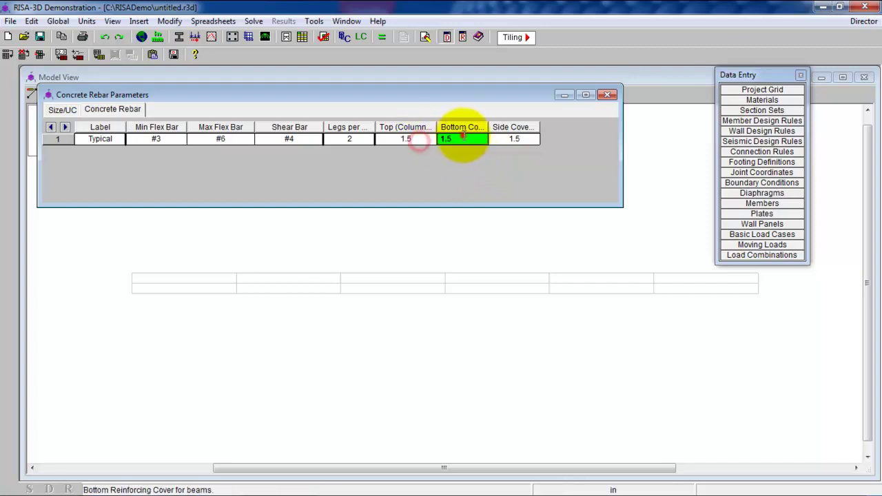
pyautogui.click(505, 140)
pyautogui.click(396, 141)
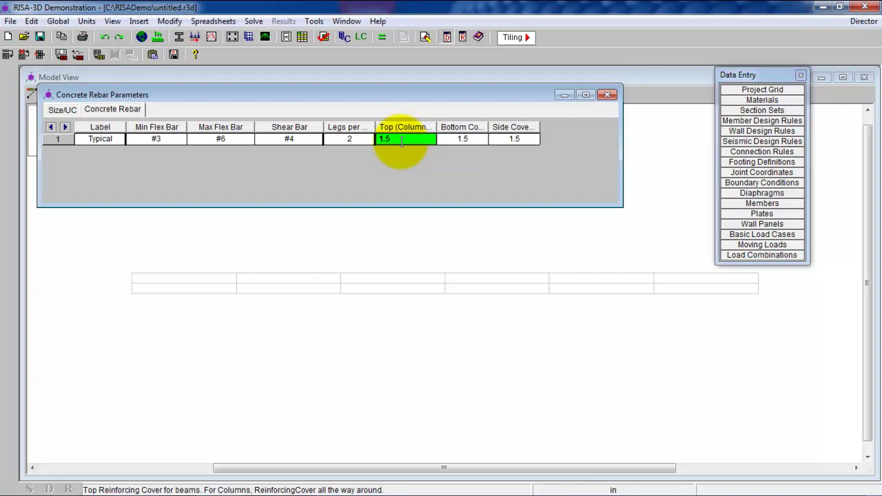
pyautogui.click(607, 95)
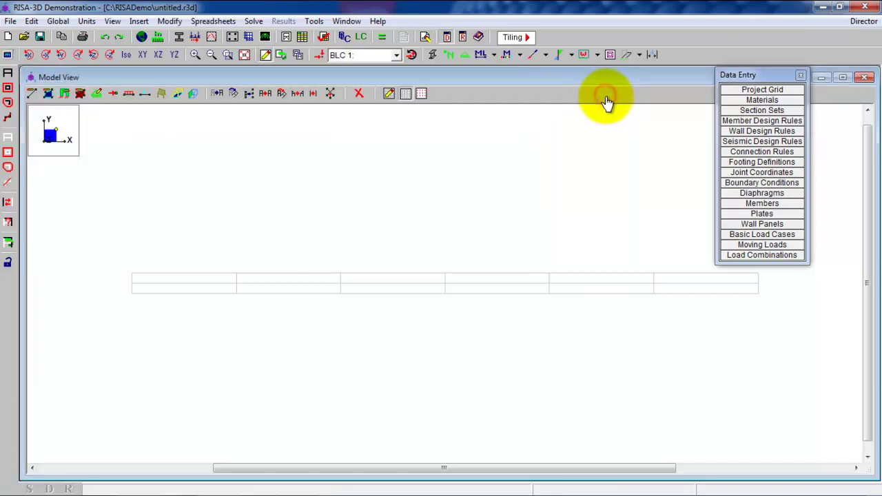
# Step: Start drawing concrete members point to point, assigning them the OneWay section set instead of a direct shape
pyautogui.click(762, 172)
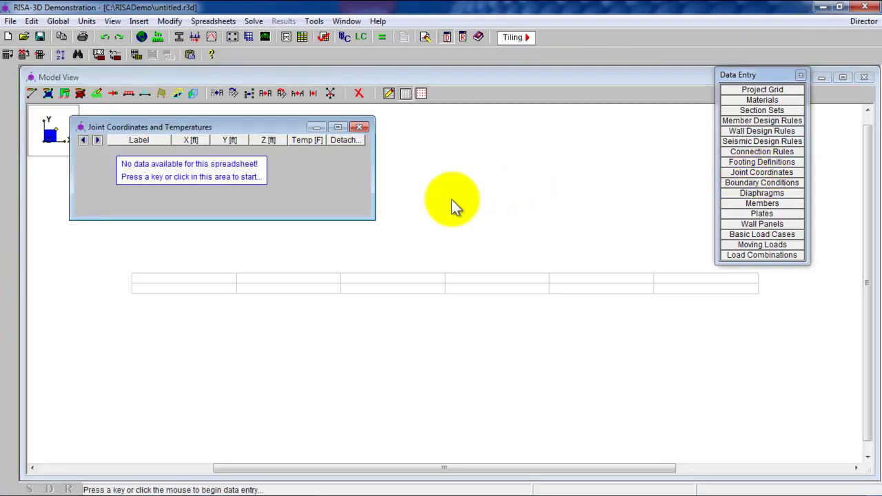
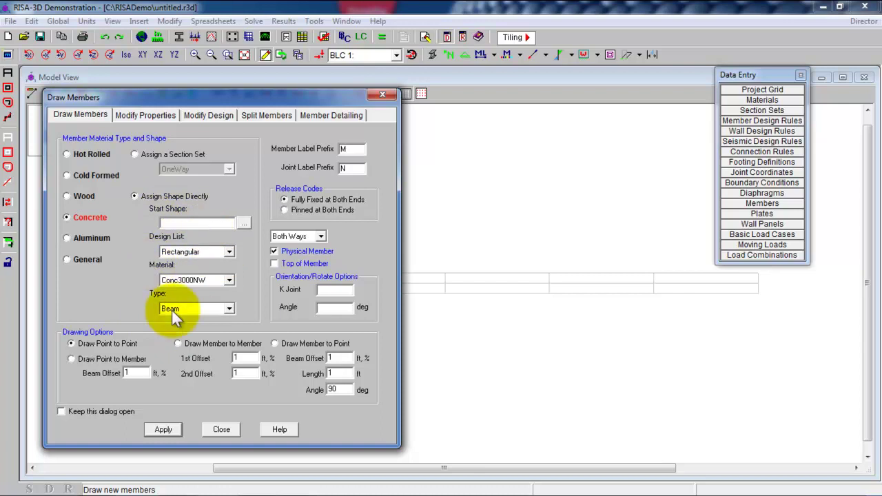
pyautogui.click(183, 222)
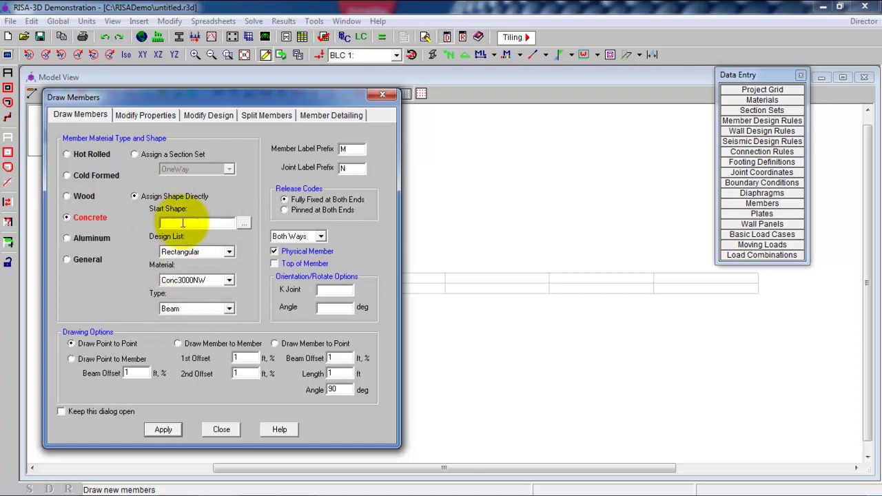
pyautogui.click(159, 157)
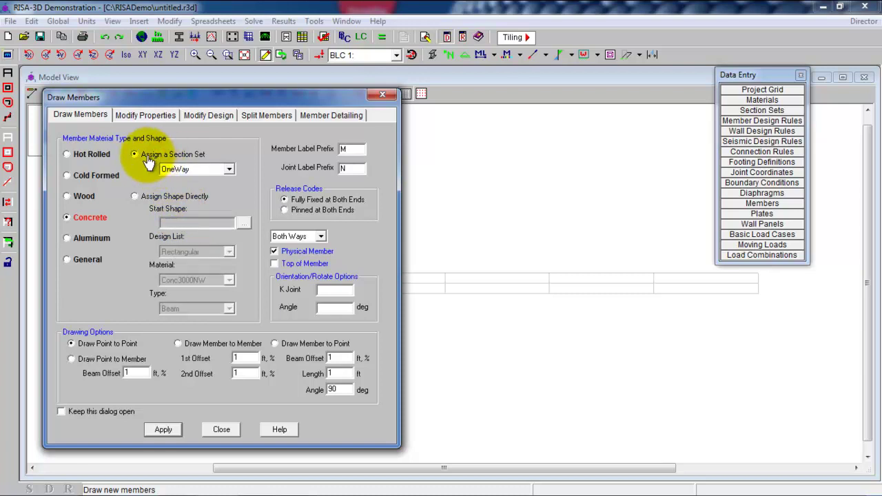
pyautogui.click(182, 165)
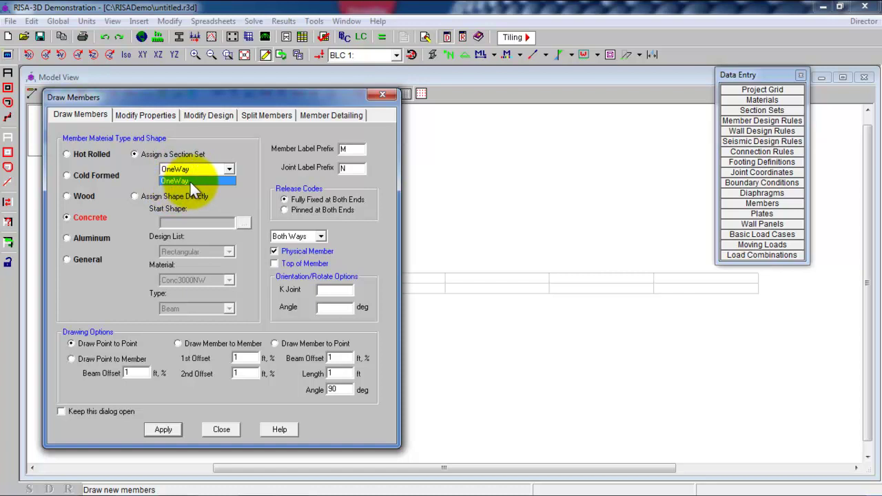
pyautogui.click(190, 180)
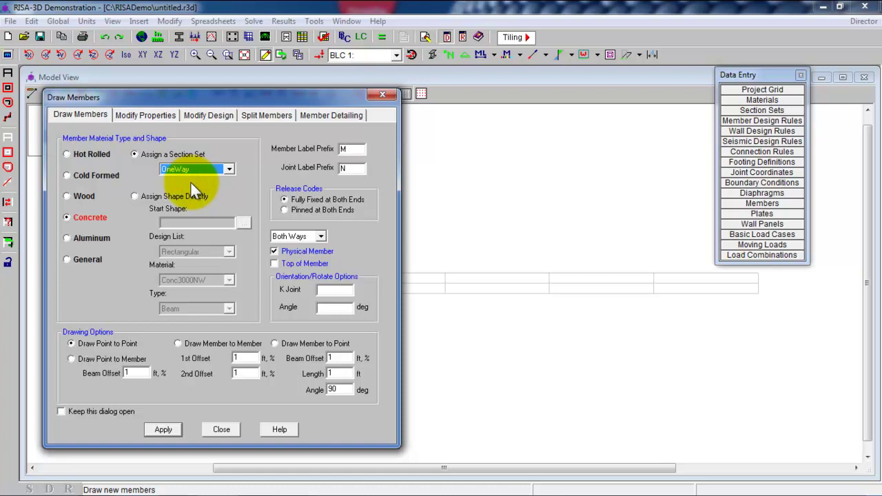
pyautogui.click(170, 430)
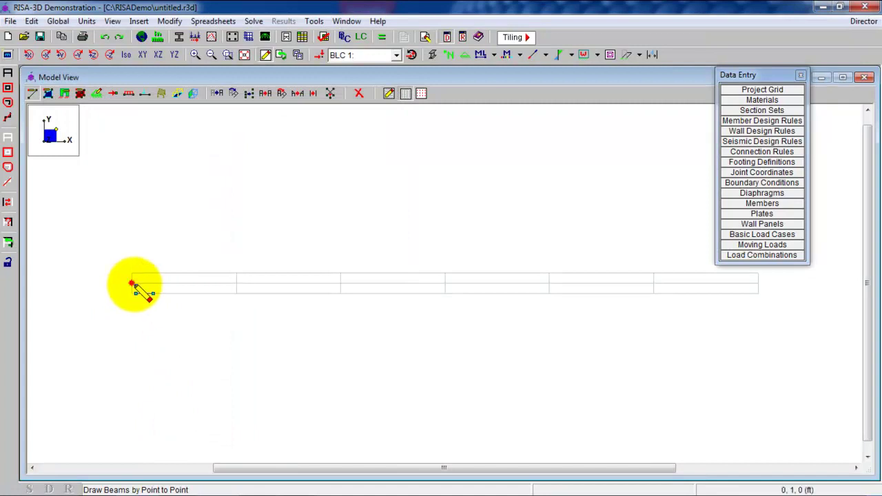
# Step: Draw six consecutive 10 ft beams along the grid's middle line, from (0, 1, 0) to (60, 1, 0) ft
pyautogui.click(131, 282)
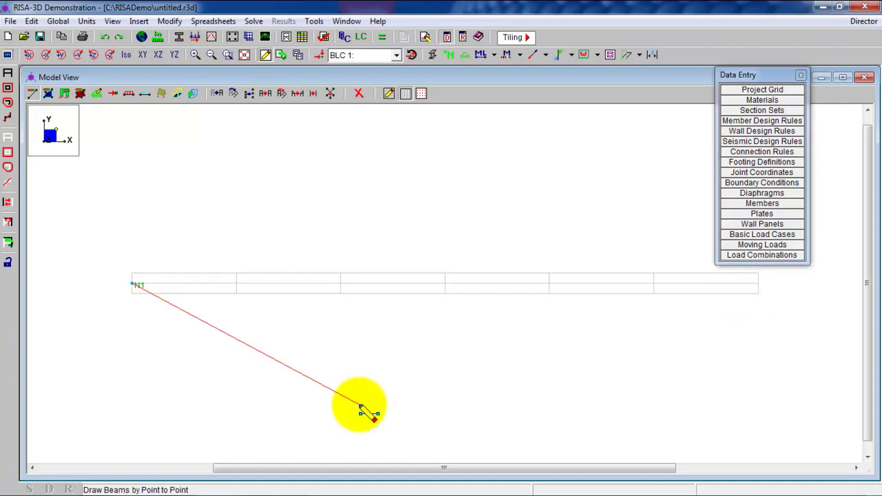
pyautogui.click(238, 284)
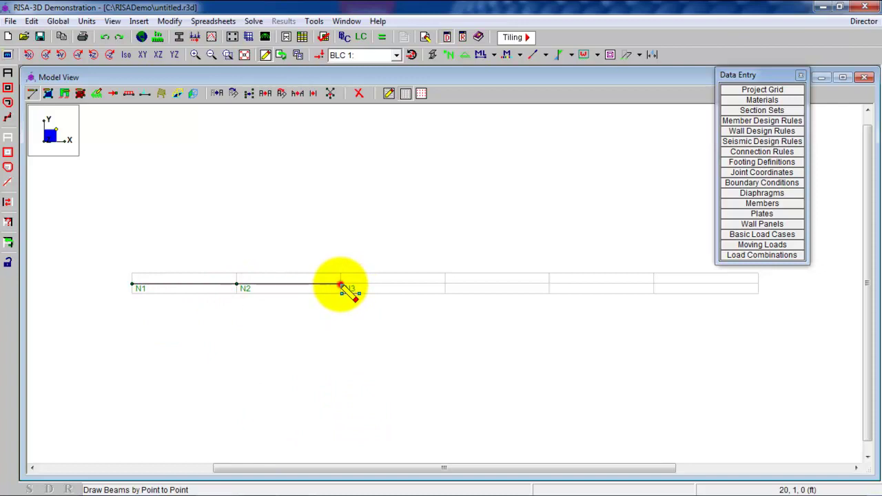
pyautogui.click(341, 284)
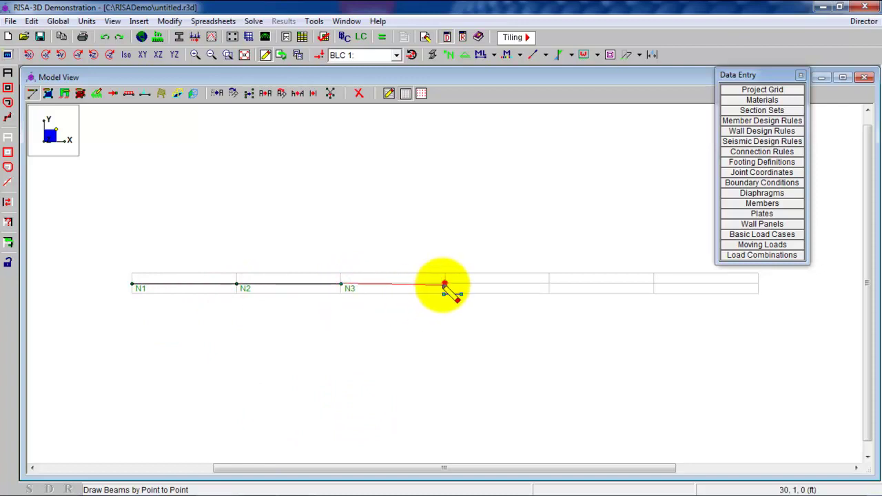
pyautogui.click(444, 284)
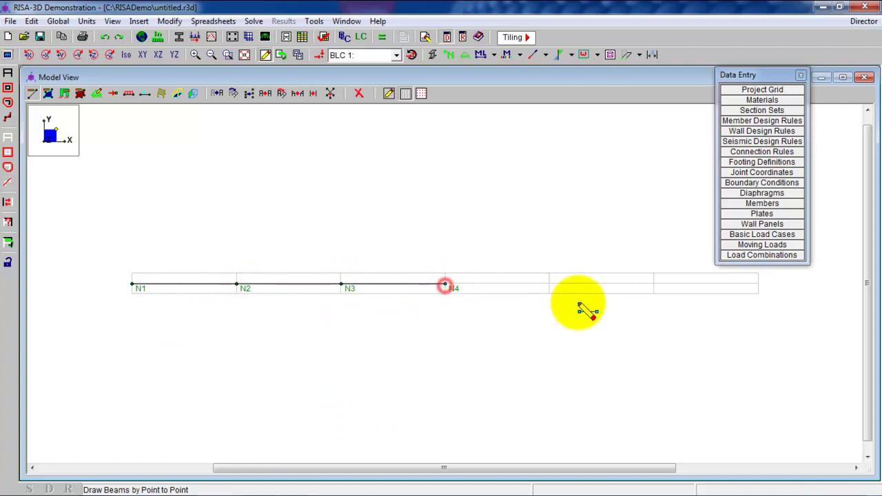
pyautogui.click(549, 284)
pyautogui.click(653, 283)
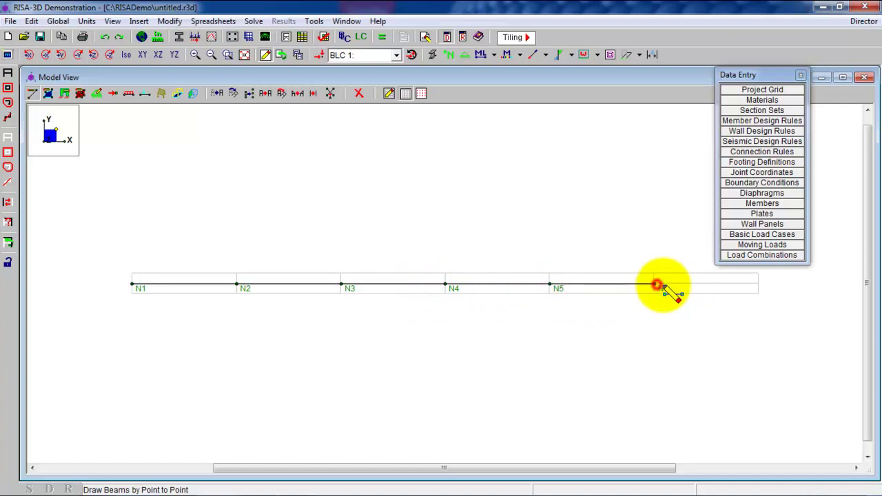
pyautogui.click(757, 284)
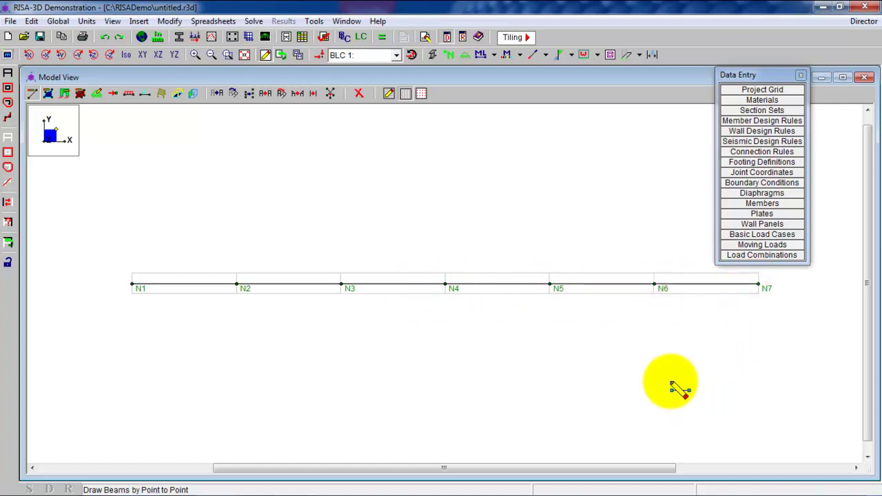
pyautogui.rightClick(631, 372)
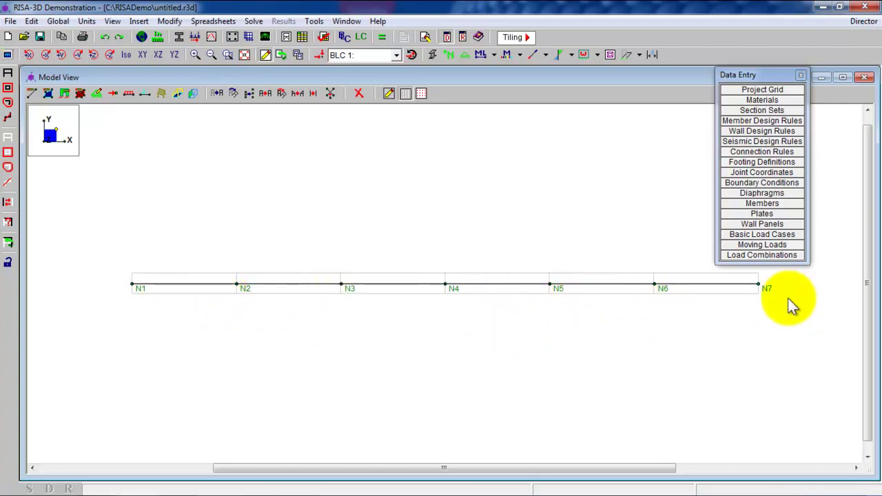
# Step: Apply pinned boundary conditions to the two end joints, N1 and N7
pyautogui.click(80, 93)
pyautogui.moveTo(126, 97); pyautogui.dragTo(136, 111)
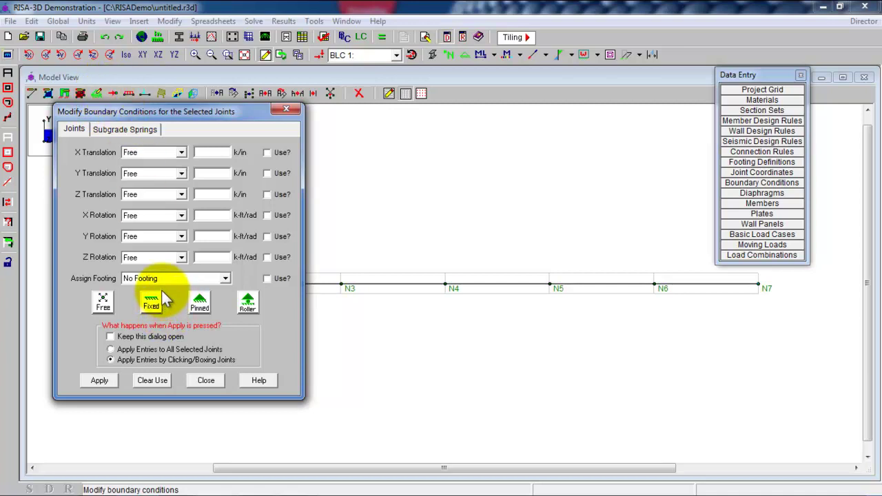
pyautogui.click(199, 302)
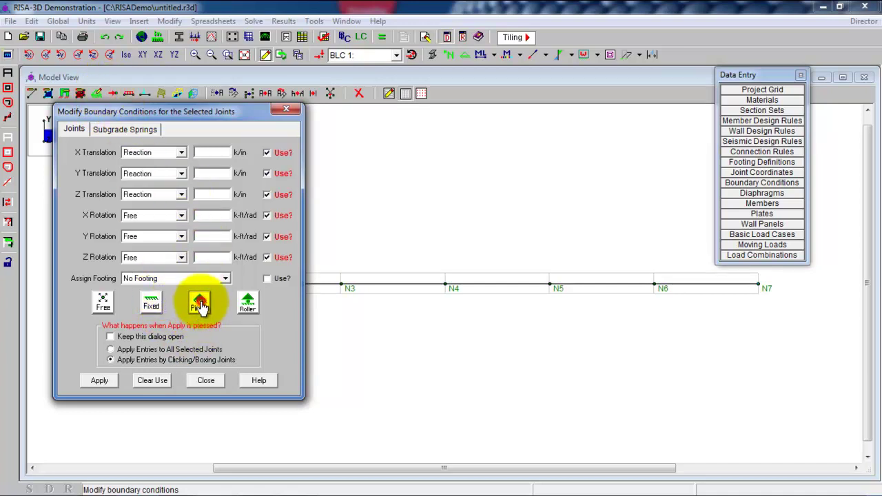
pyautogui.click(103, 383)
pyautogui.click(131, 284)
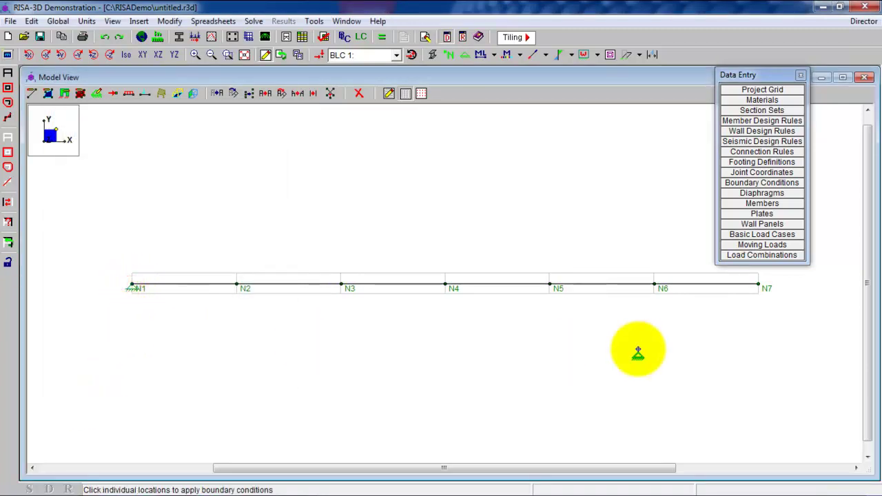
pyautogui.click(758, 285)
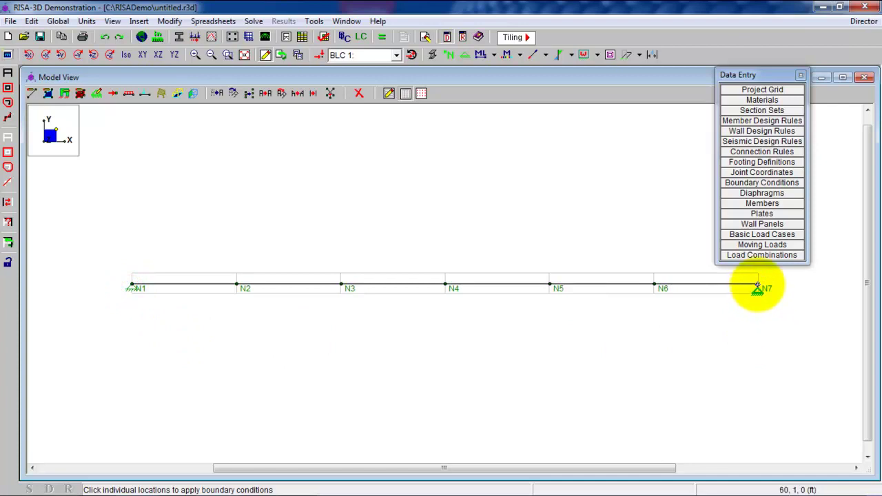
pyautogui.rightClick(759, 321)
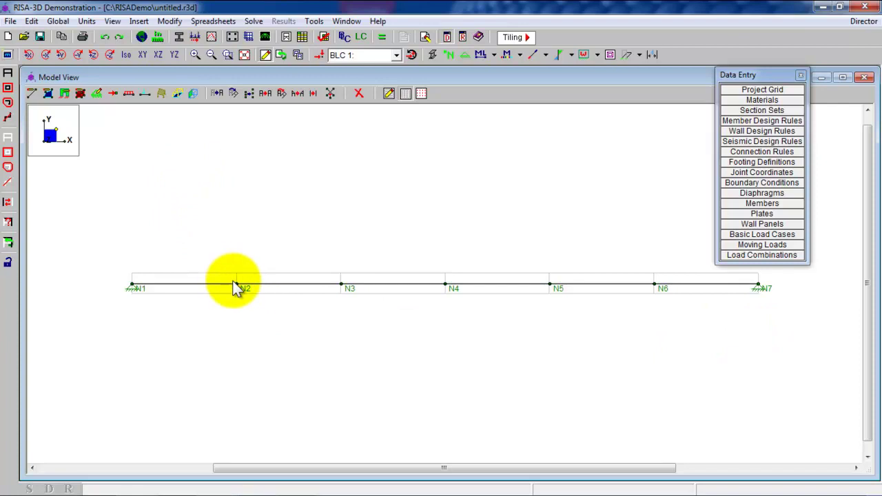
# Step: Apply roller boundary conditions with Y translation as Reaction and Z translation Fixed to interior joints N2 through N6
pyautogui.click(98, 94)
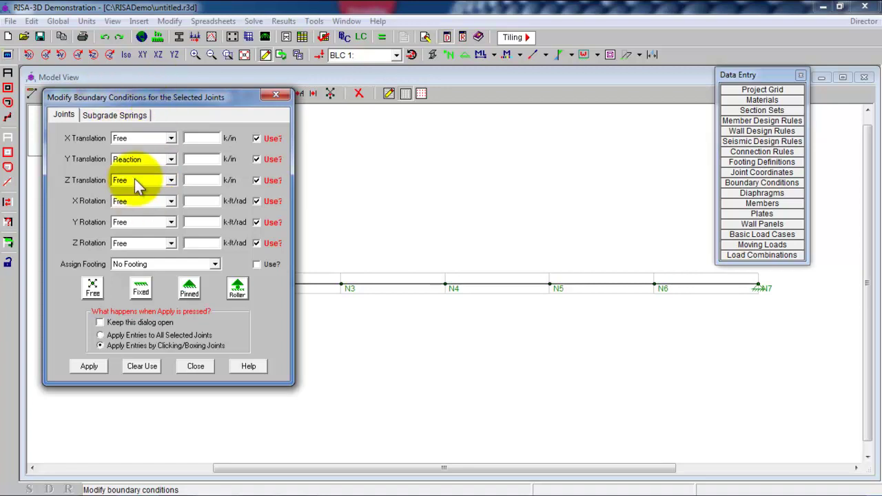
pyautogui.click(168, 181)
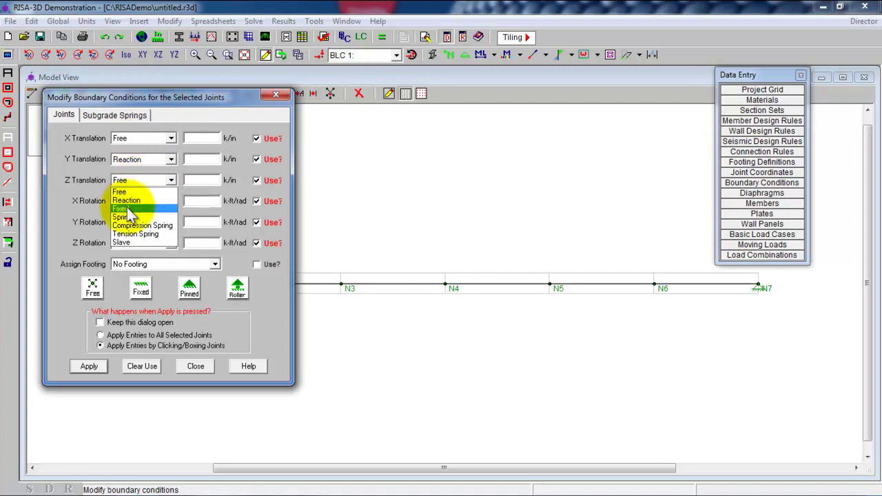
pyautogui.click(127, 209)
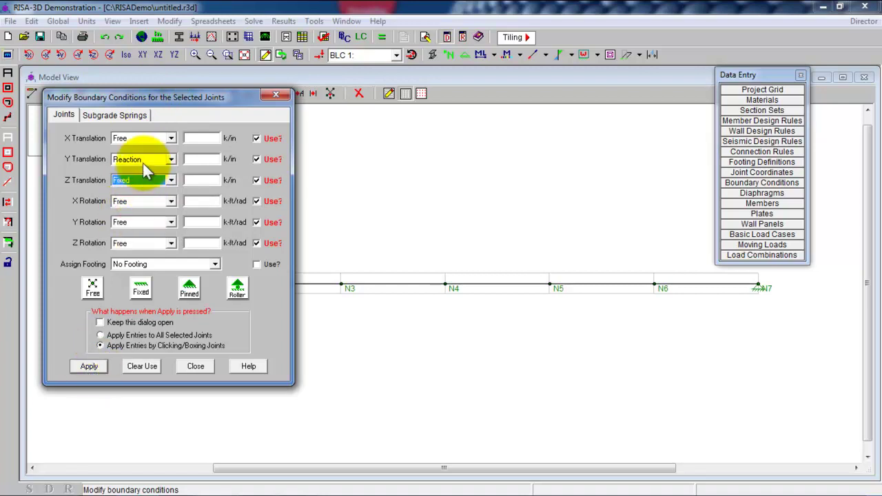
pyautogui.click(90, 366)
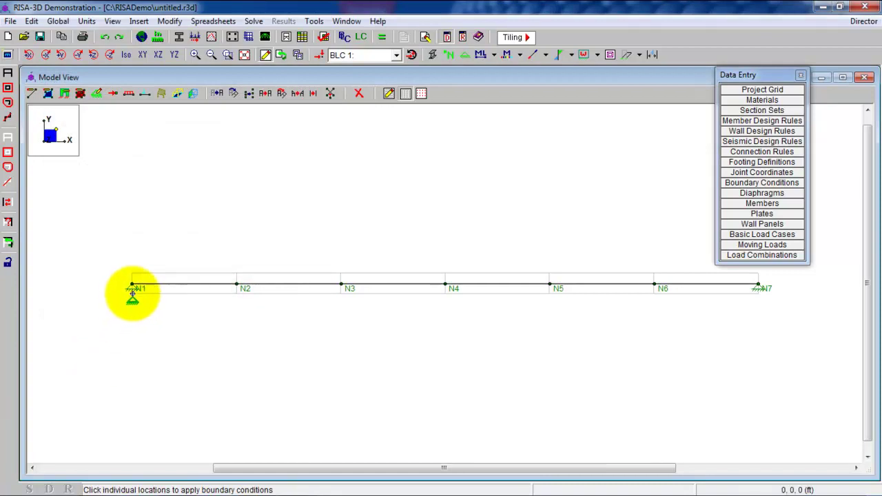
pyautogui.click(236, 284)
pyautogui.click(340, 284)
pyautogui.click(445, 283)
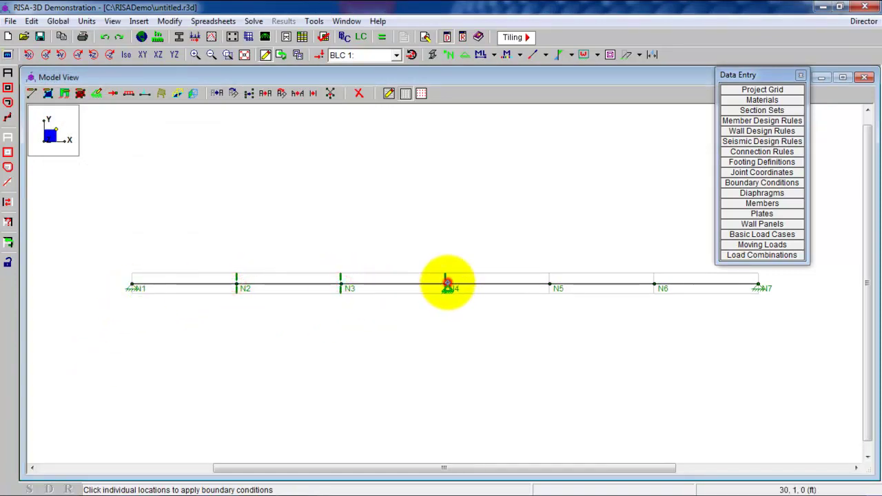
pyautogui.click(549, 284)
pyautogui.click(654, 284)
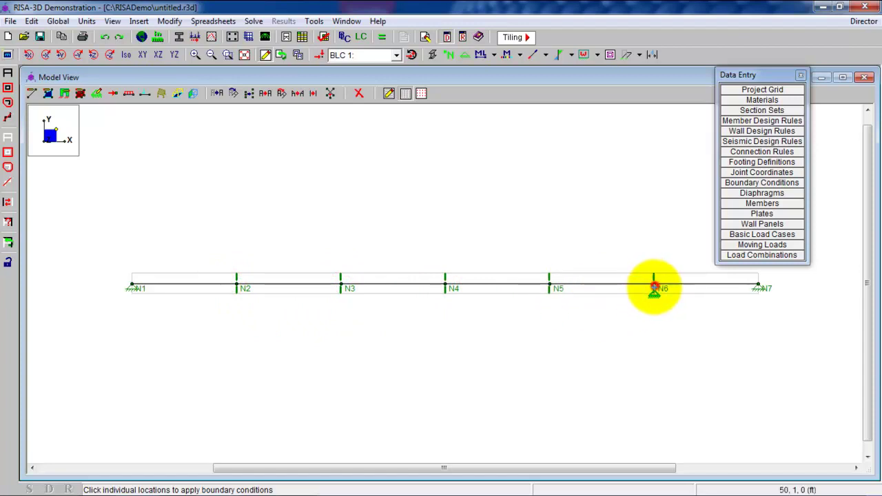
pyautogui.rightClick(608, 359)
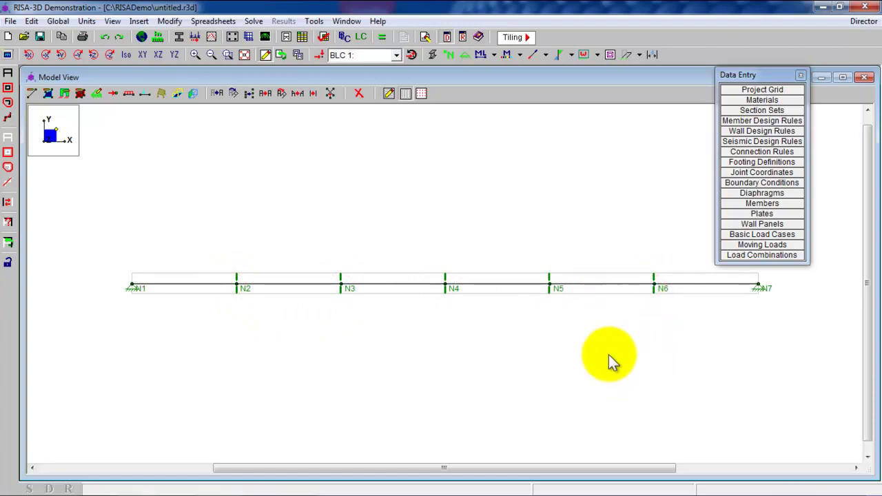